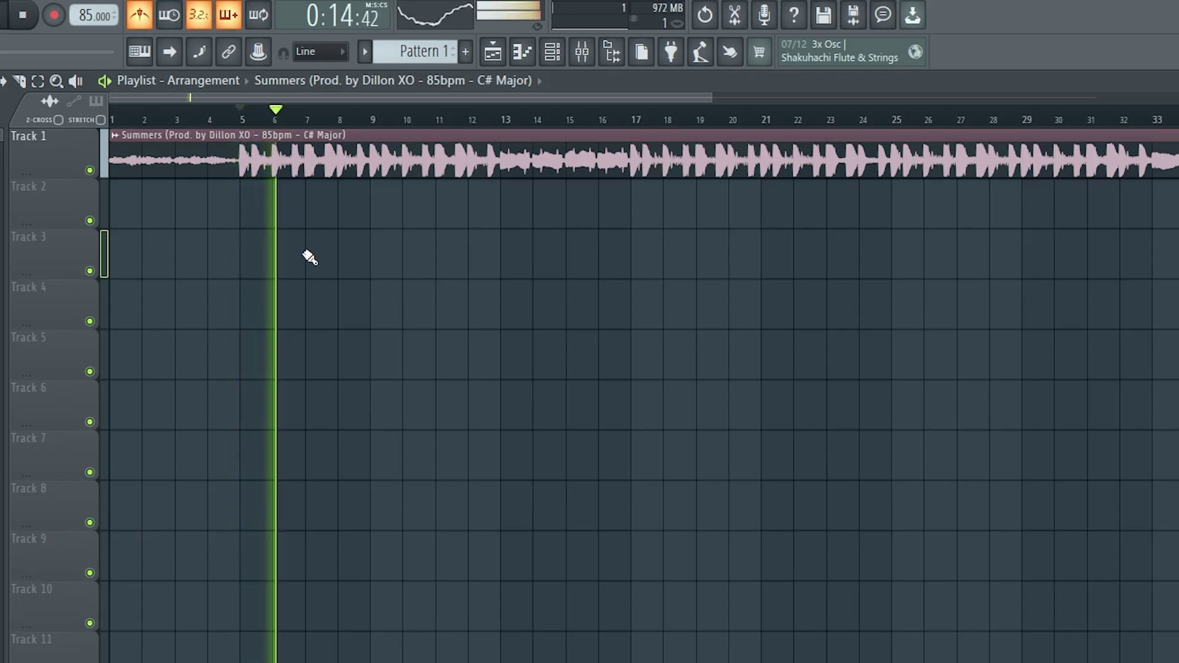
pyautogui.press('space')
pyautogui.scroll(5, 150, 176)
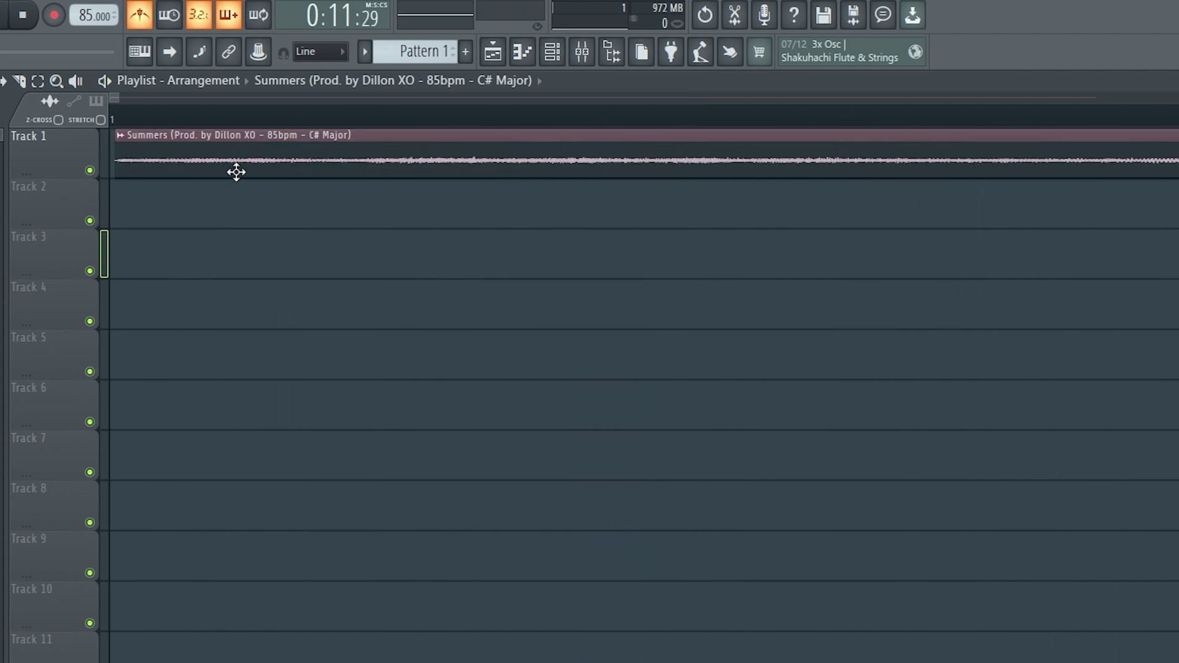
pyautogui.hotkey('ctrl', 'z')
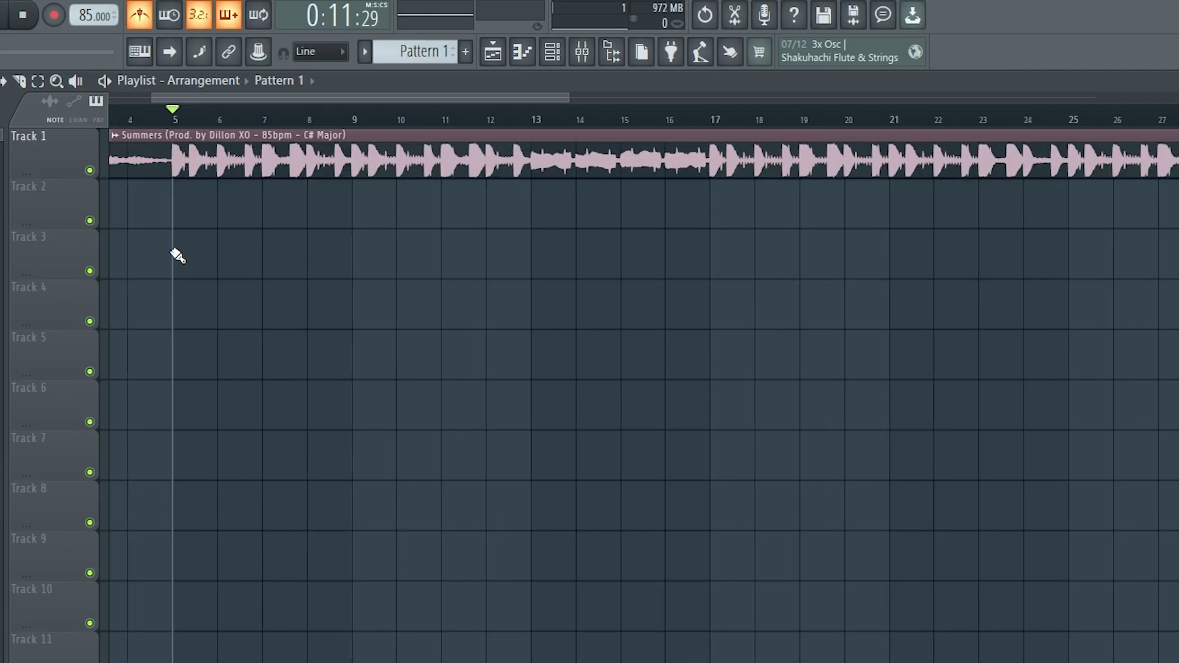
pyautogui.scroll(1, 178, 256)
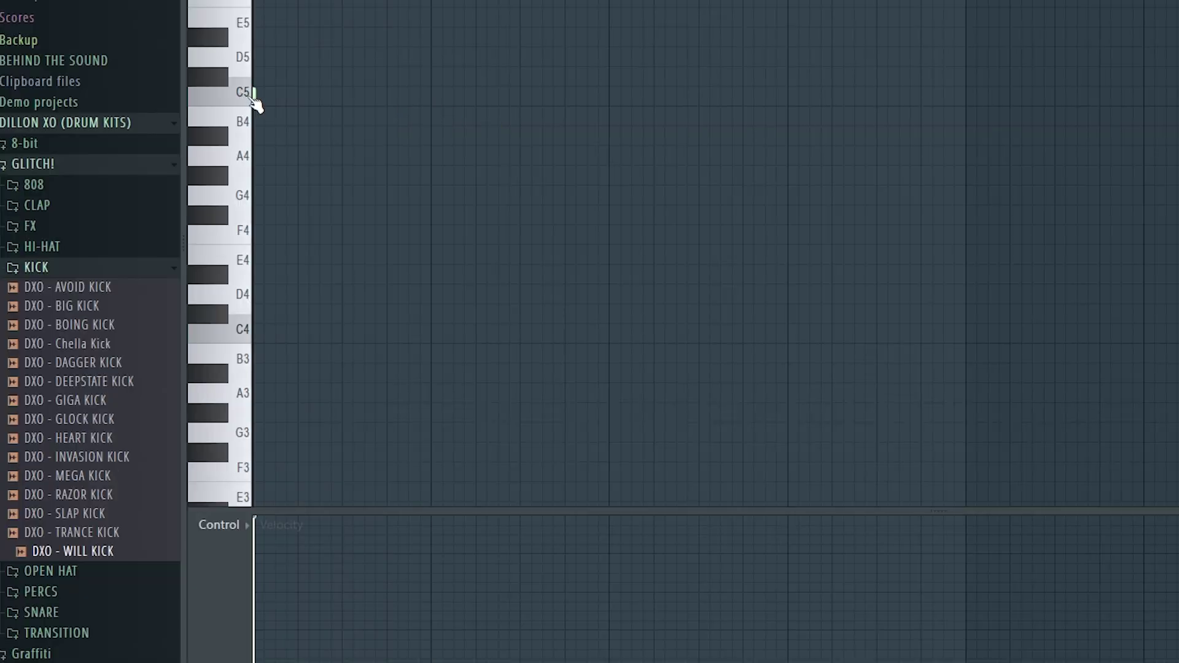
# Draw the kick pattern on C5 in the piano roll, with hits on steps 1, 7, 17, 27 and 33, auditioning between placements
pyautogui.press('space')
pyautogui.click(321, 97)
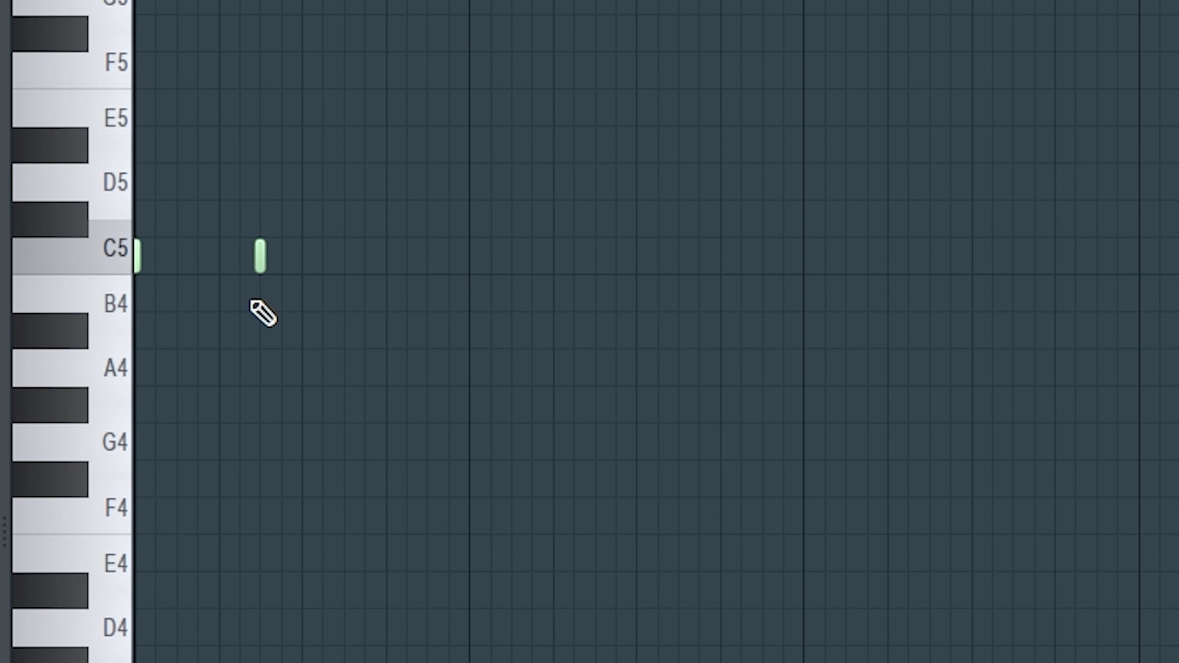
pyautogui.press('space')
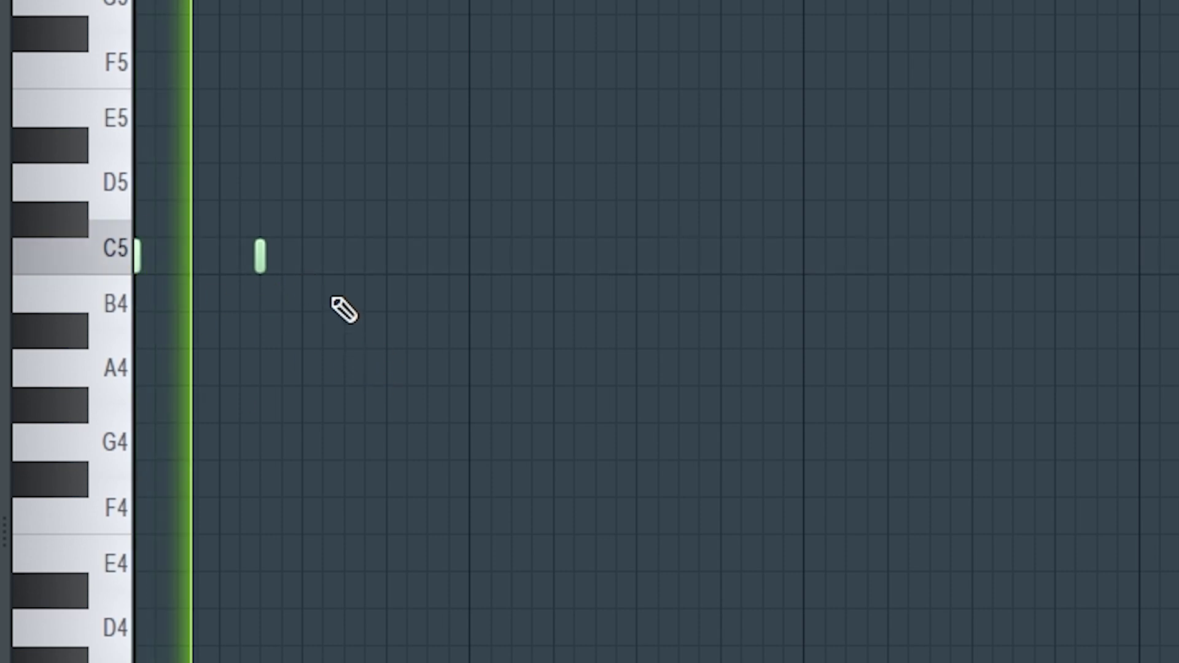
pyautogui.click(470, 257)
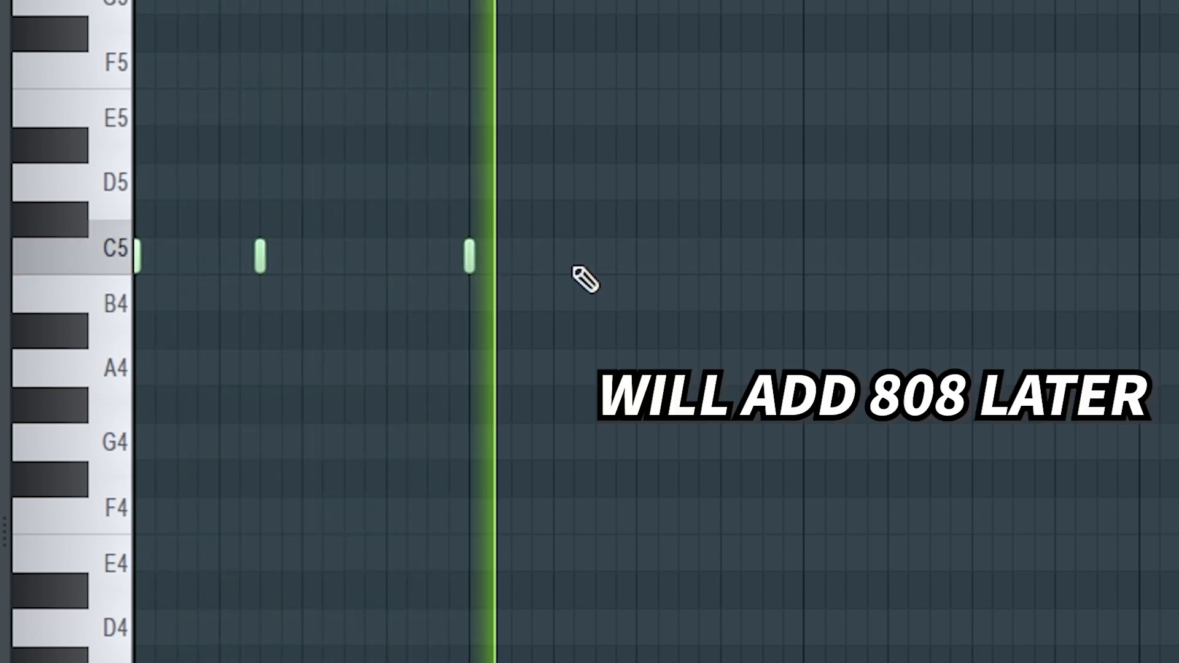
pyautogui.click(605, 261)
pyautogui.press('space')
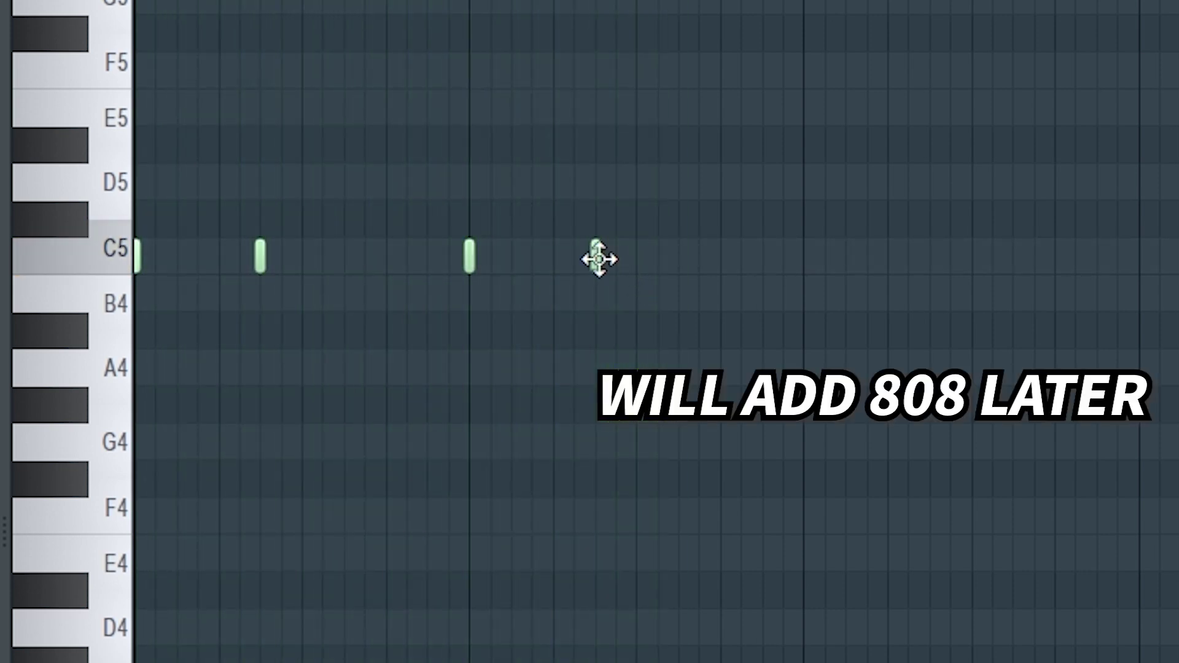
pyautogui.moveTo(611, 263); pyautogui.dragTo(693, 263)
pyautogui.press('space')
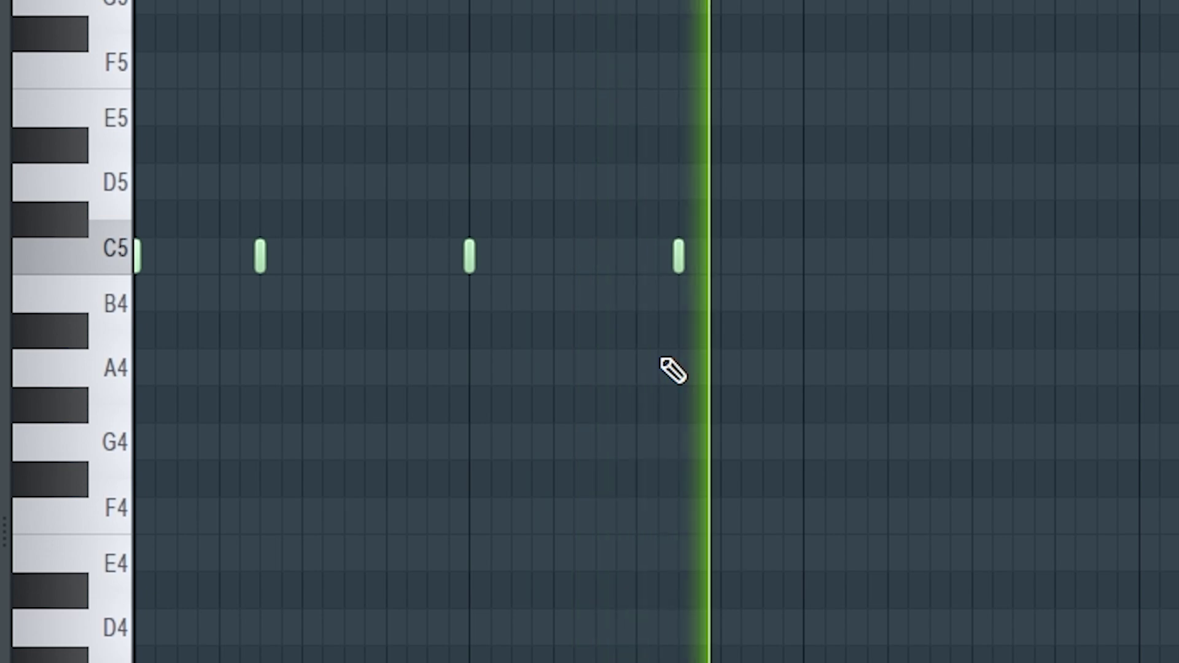
pyautogui.click(800, 258)
pyautogui.press('space')
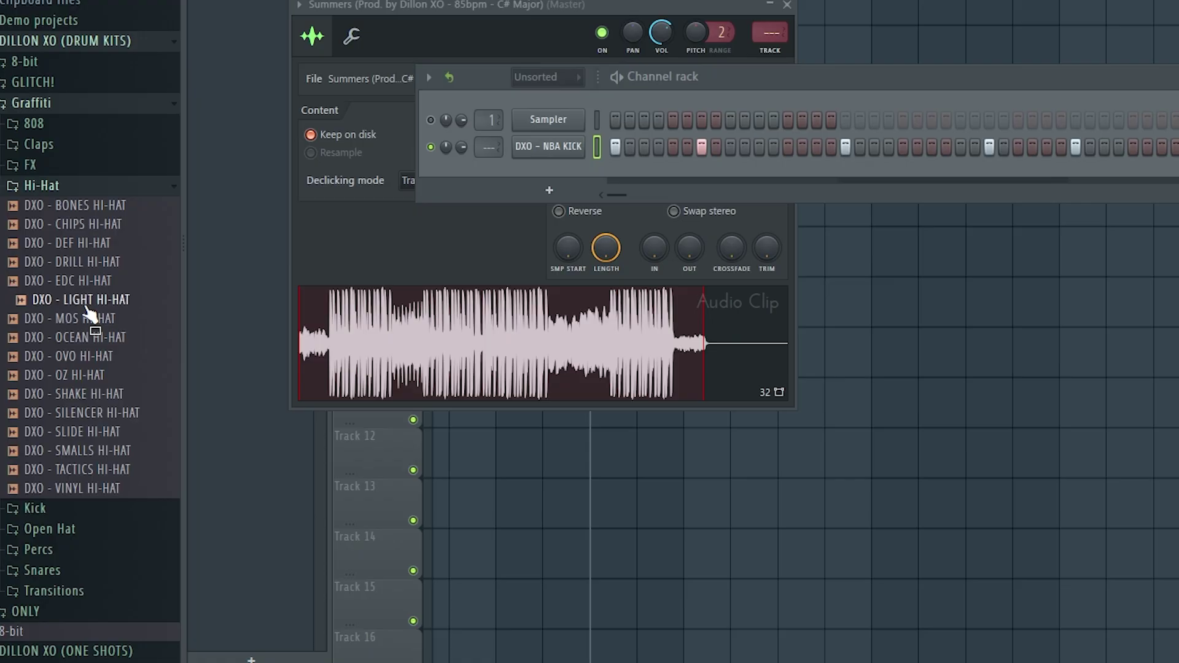
# Add the Shake hi-hat and Garage snare samples to the channel rack, and place snare hits on steps 5 and 13
pyautogui.moveTo(78, 395); pyautogui.dragTo(546, 173)
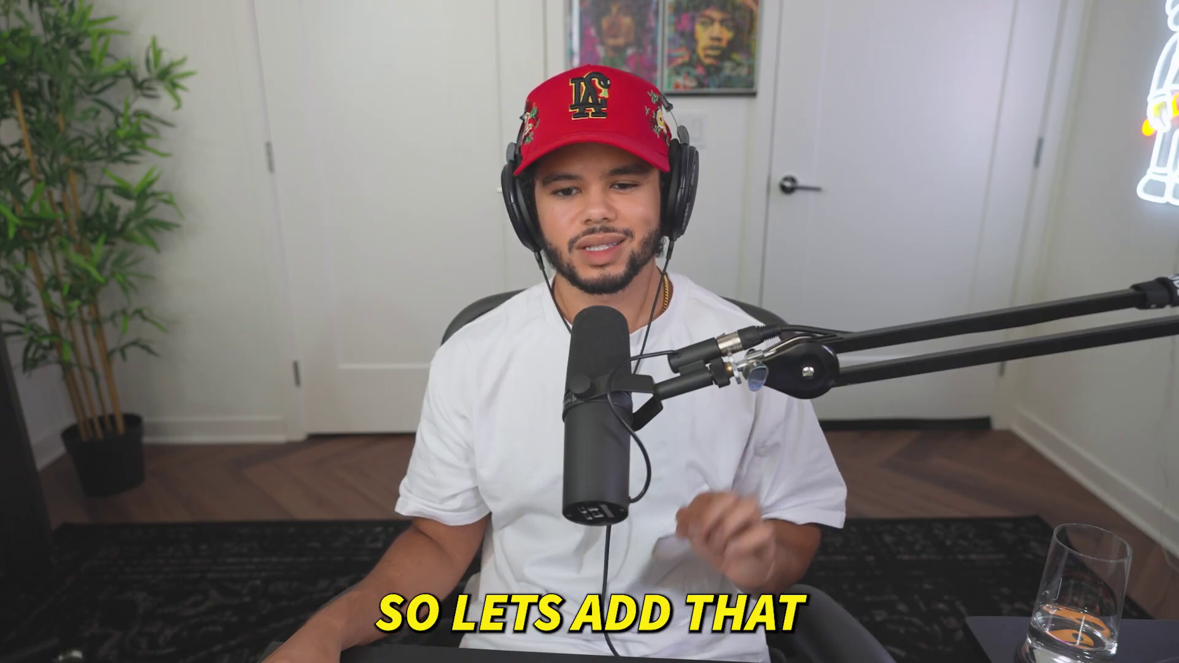
pyautogui.moveTo(62, 382); pyautogui.dragTo(618, 197)
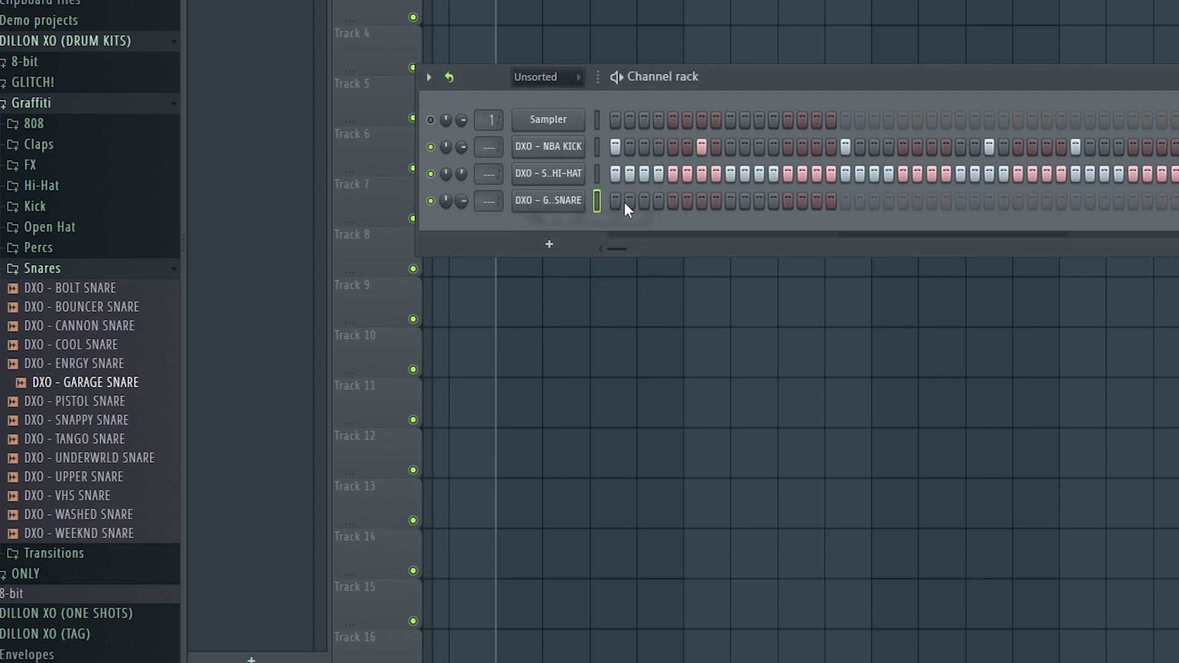
pyautogui.click(674, 202)
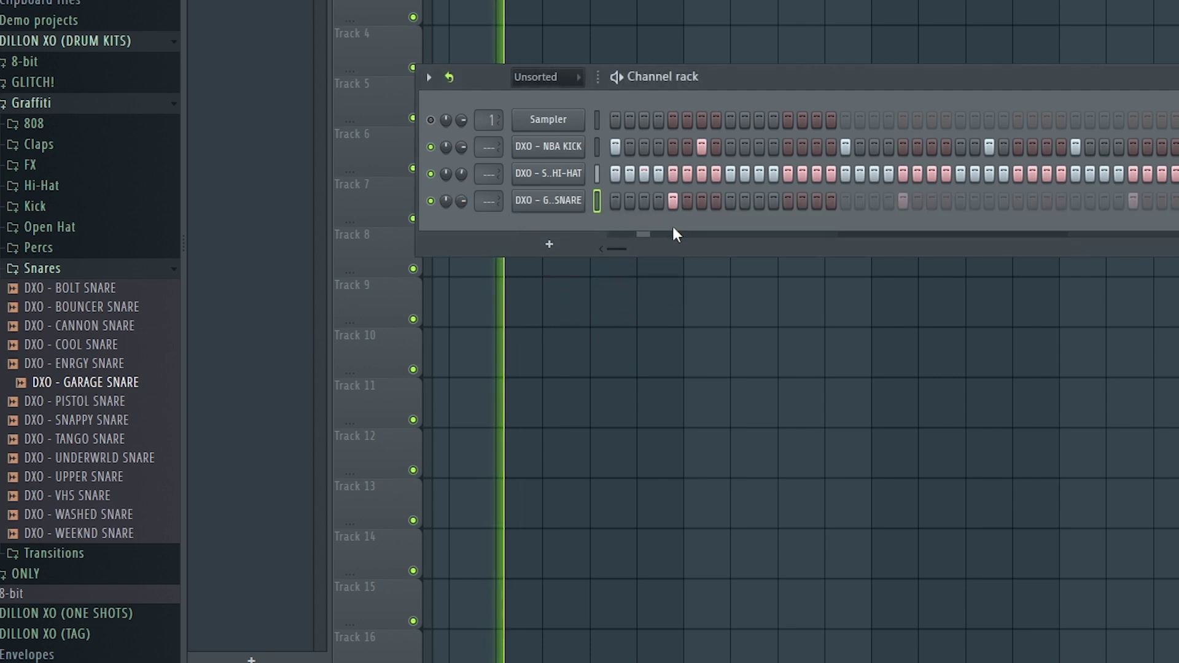
pyautogui.click(789, 202)
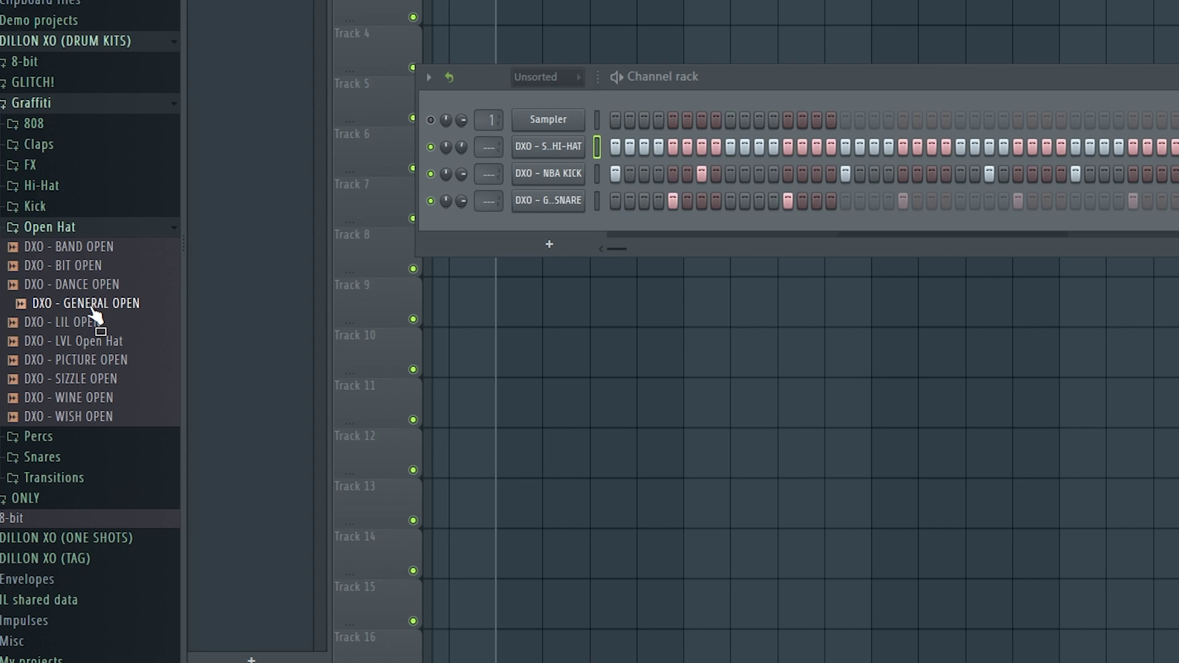
# Add the DXO - GENERAL OPEN hat to the channel rack and place a Diamond perc hit on step 23
pyautogui.moveTo(558, 225); pyautogui.dragTo(560, 229)
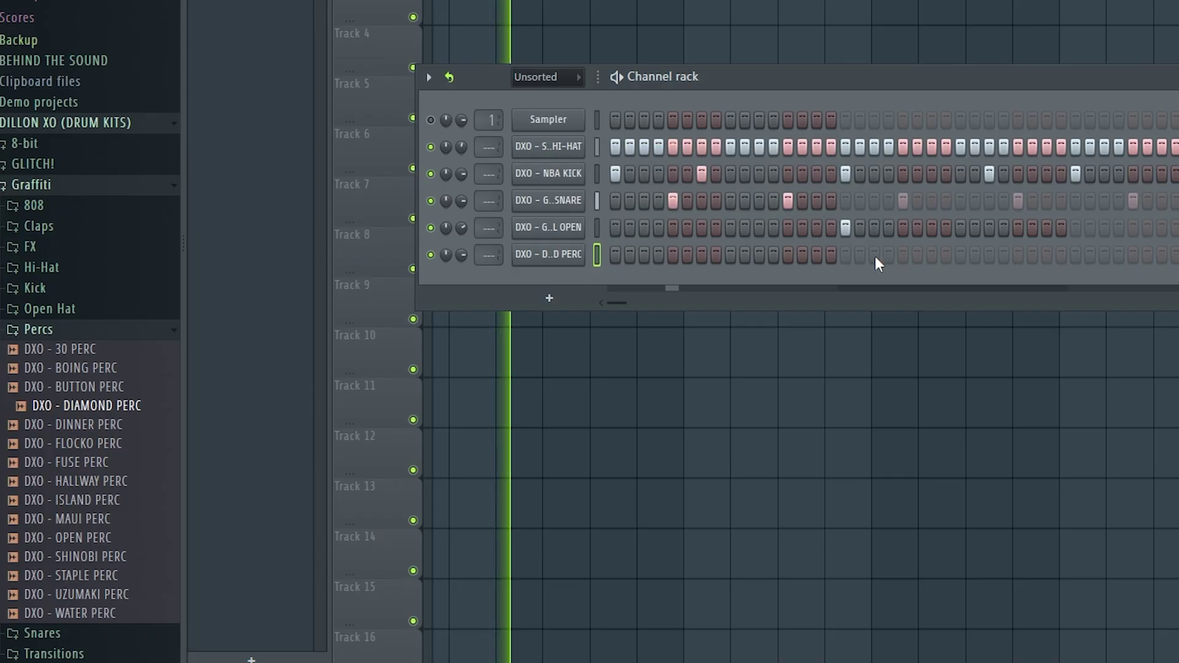
pyautogui.click(930, 255)
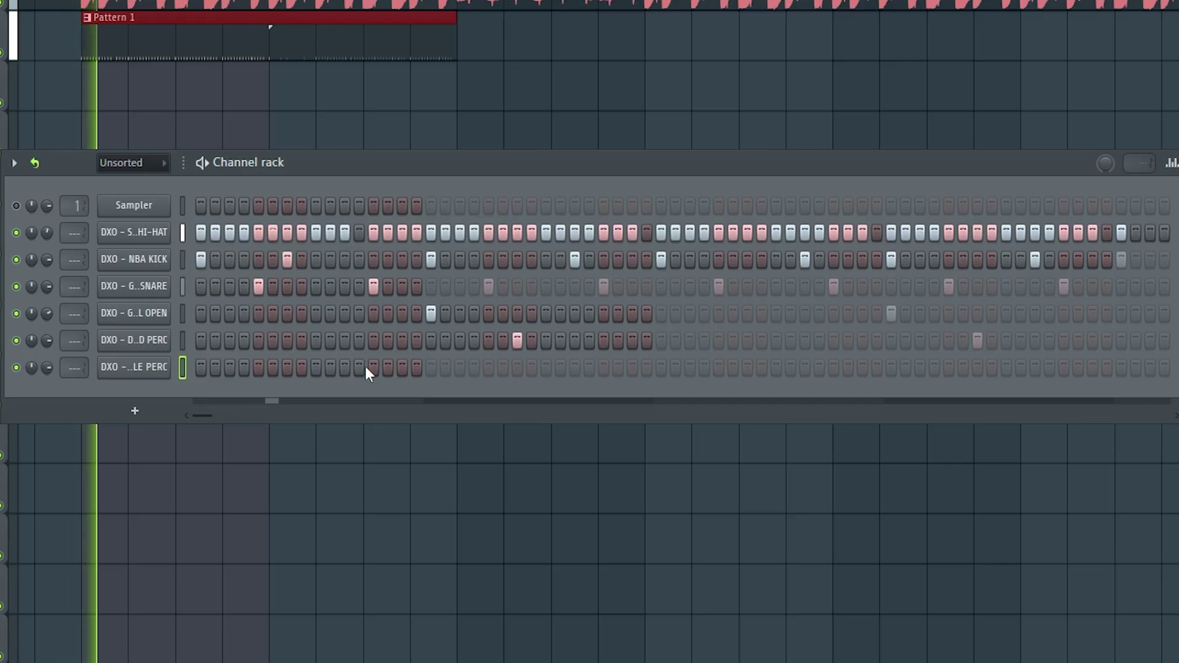
# Program the second percussion channel, below the Diamond perc, with hits on steps 15 and 47
pyautogui.click(403, 367)
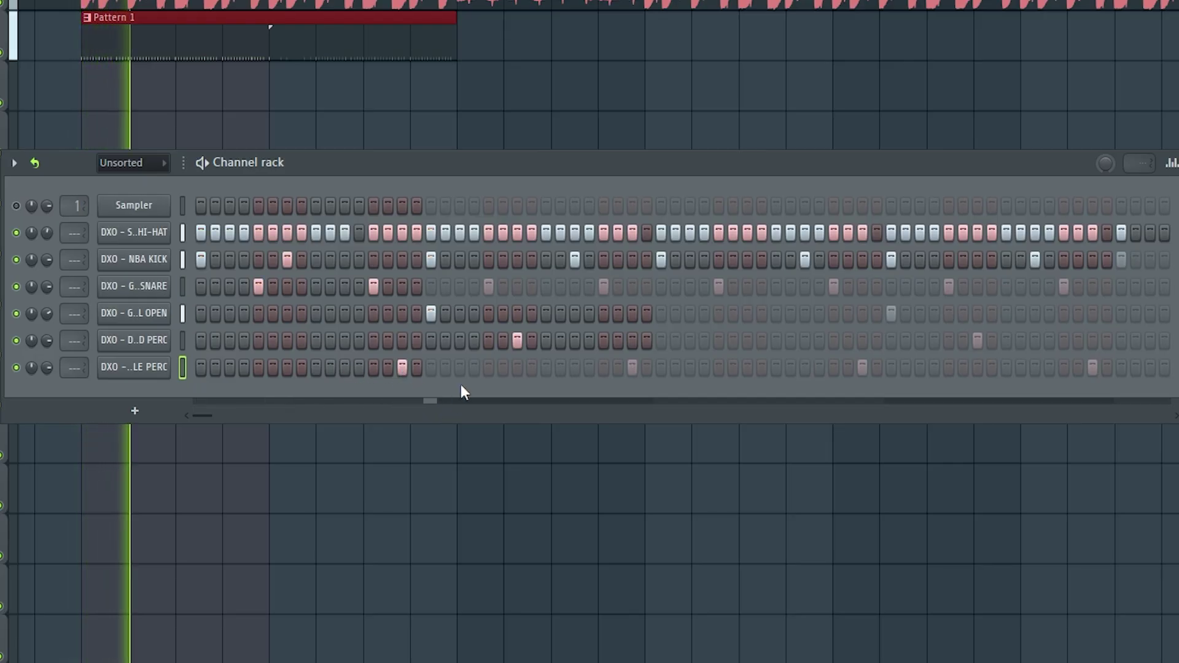
pyautogui.click(863, 367)
pyautogui.rightClick(1165, 367)
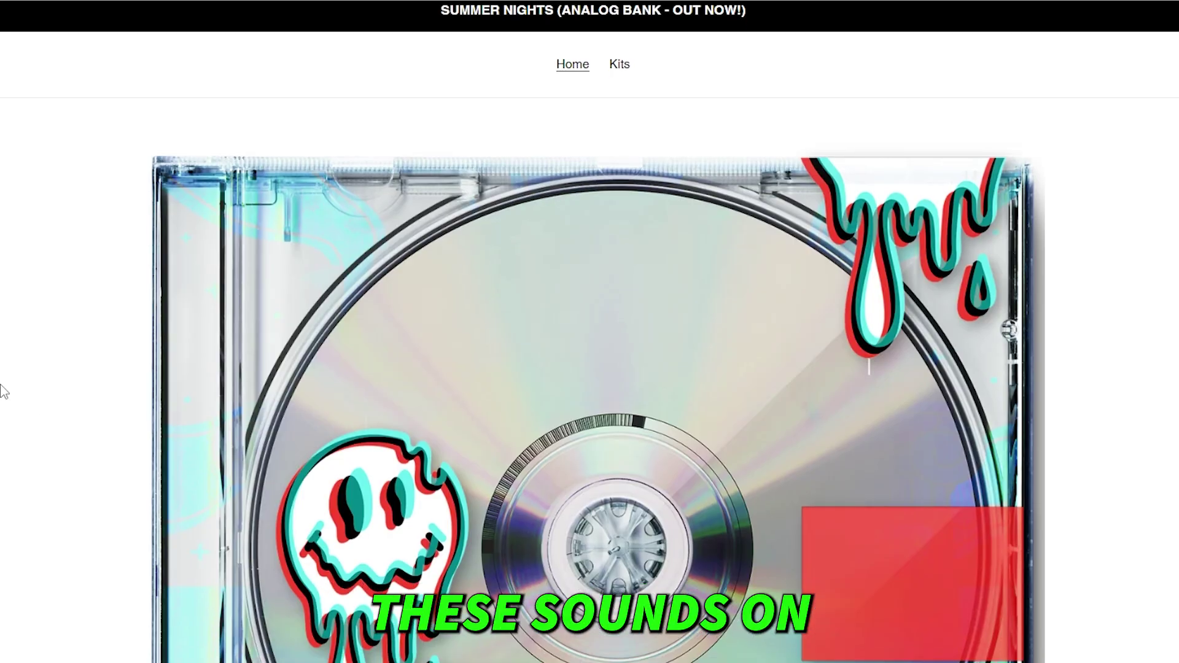
pyautogui.scroll(-15, 28, 402)
pyautogui.scroll(-20, 32, 407)
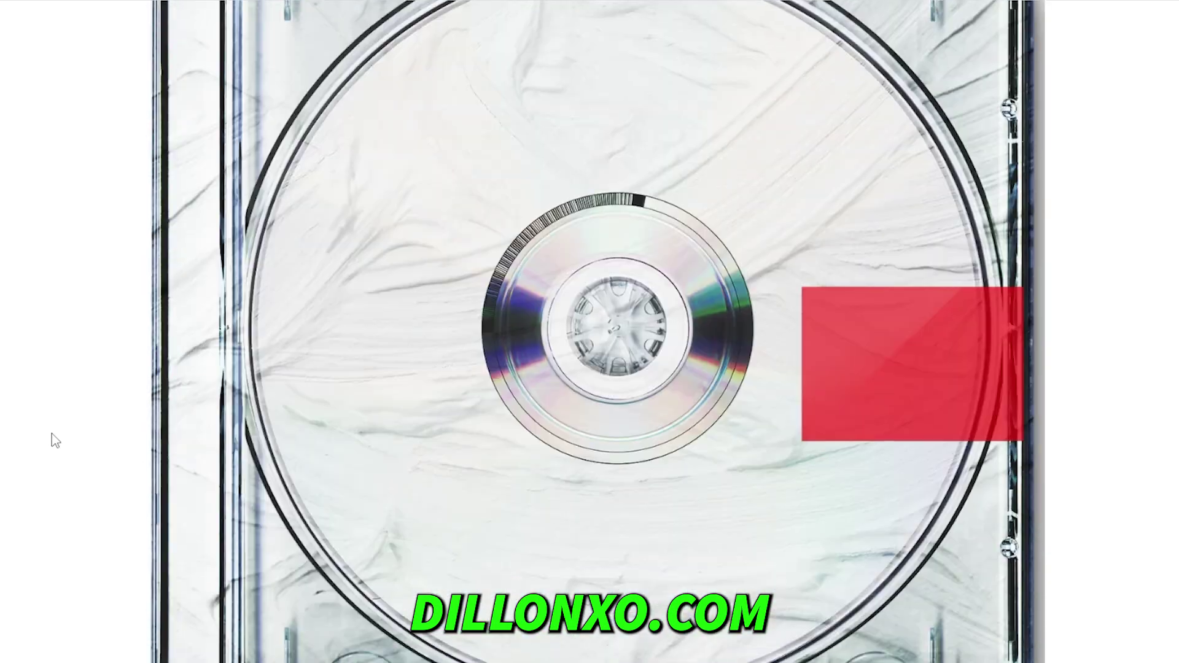
pyautogui.scroll(-20, 55, 436)
pyautogui.scroll(-20, 64, 437)
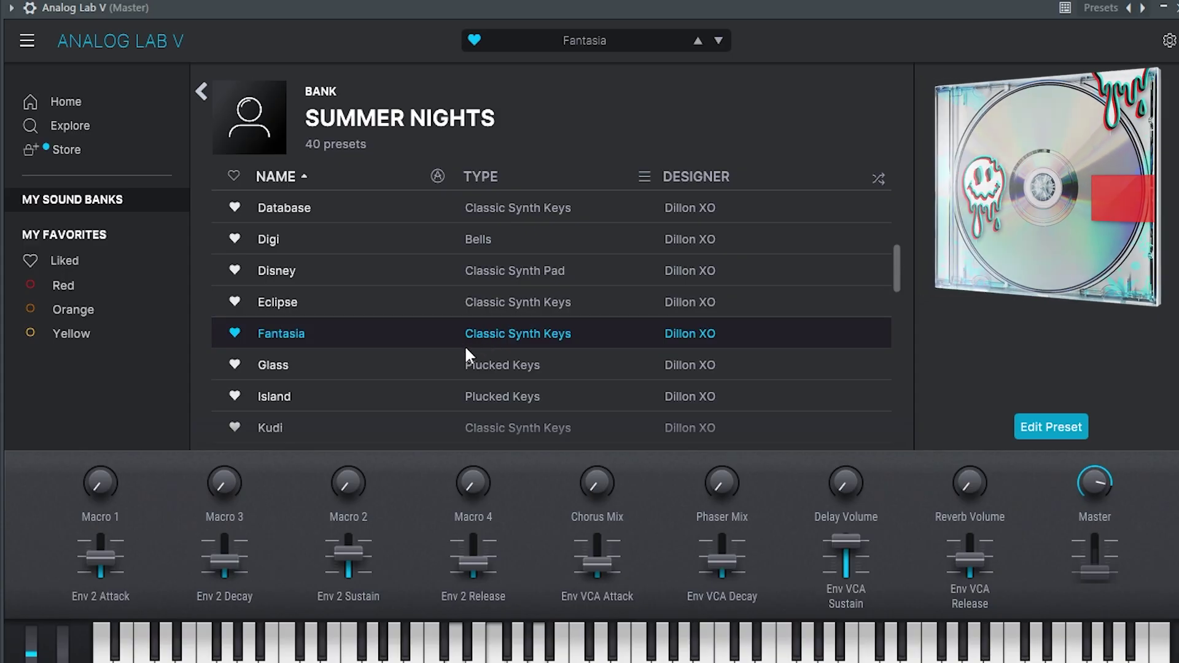
# Audition the Kudi and Luxor presets from the SUMMER NIGHTS bank, and load Optics
pyautogui.scroll(-3, 467, 356)
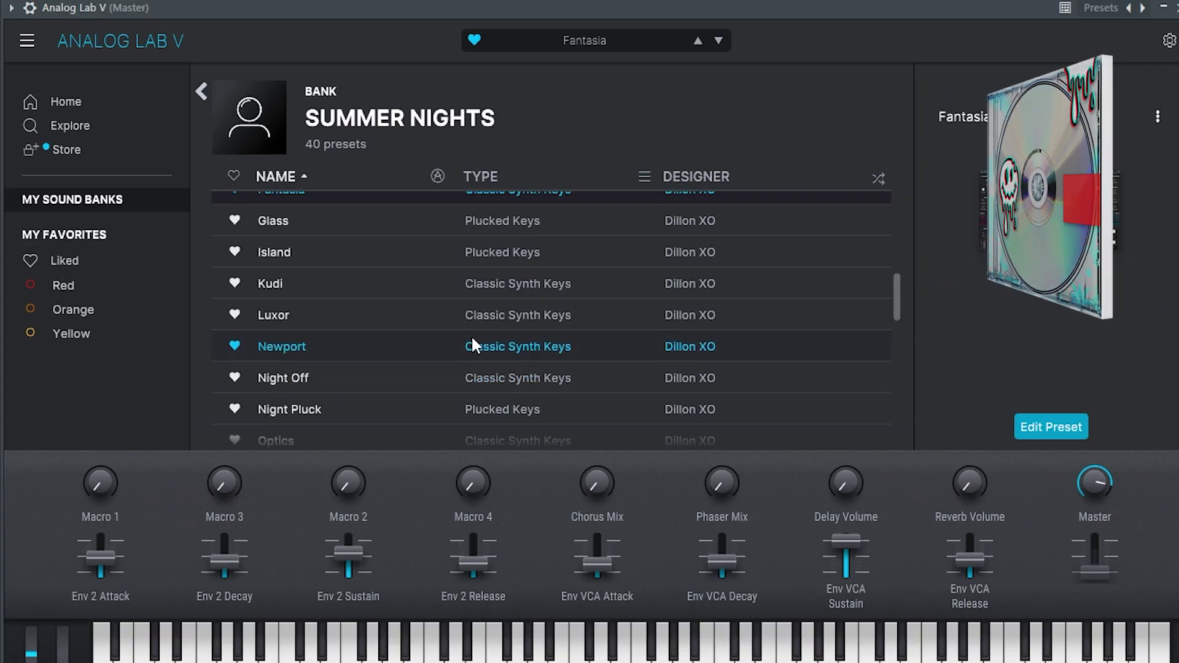
pyautogui.click(494, 292)
pyautogui.click(462, 315)
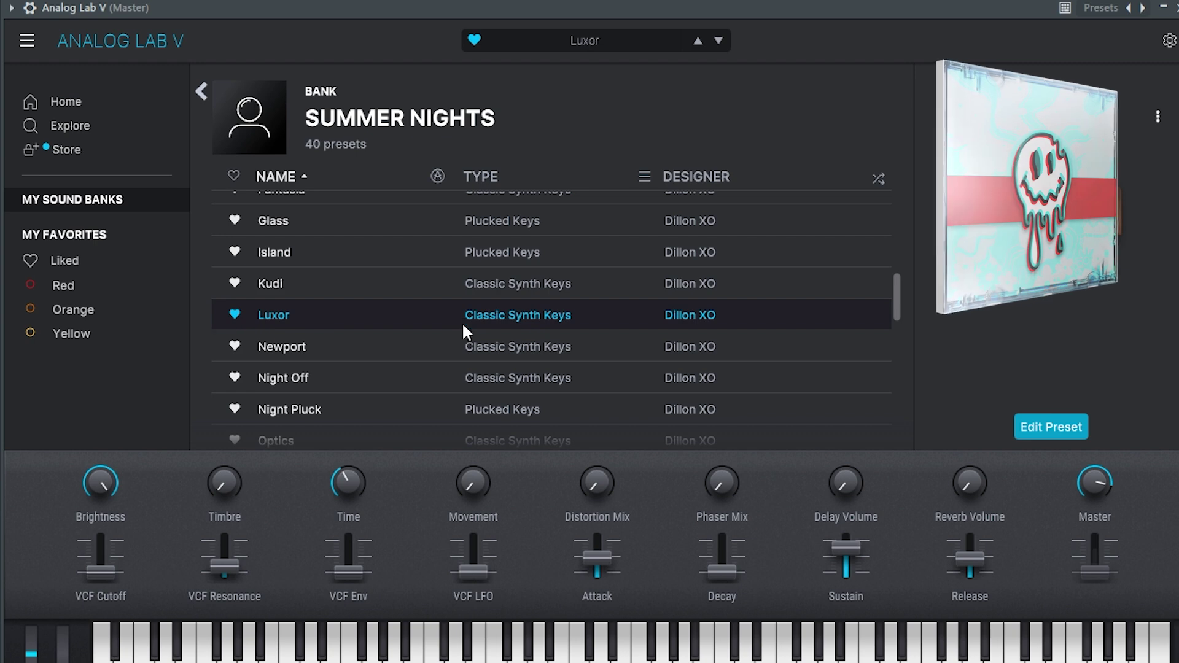
pyautogui.scroll(-2, 441, 356)
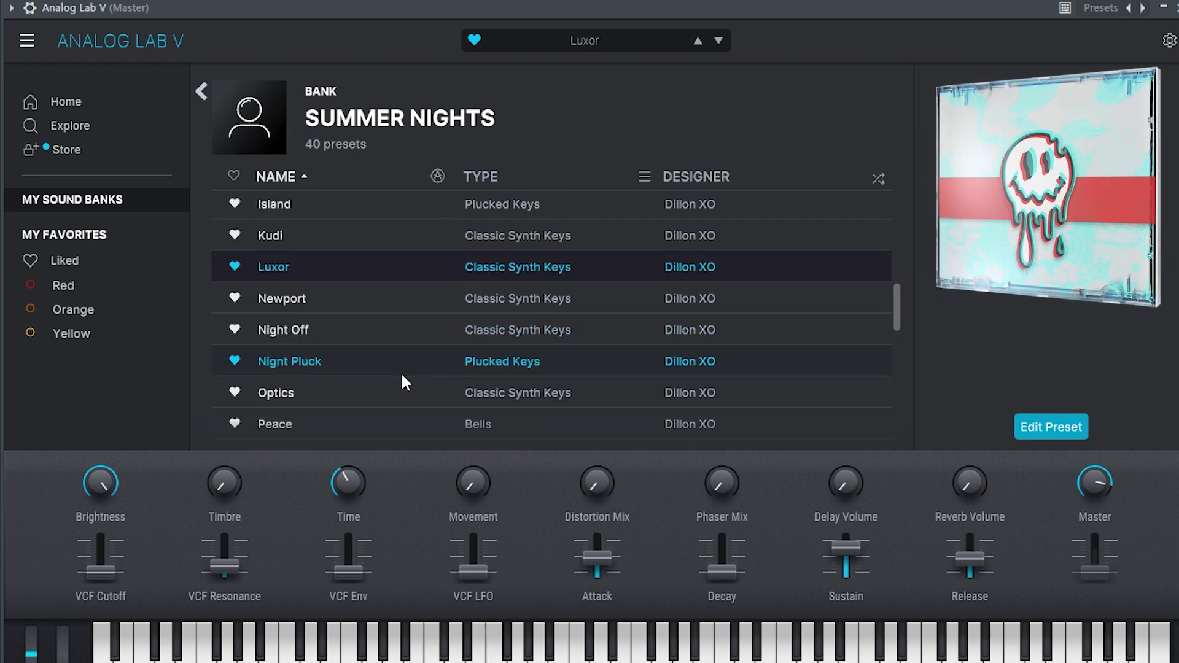
pyautogui.click(394, 392)
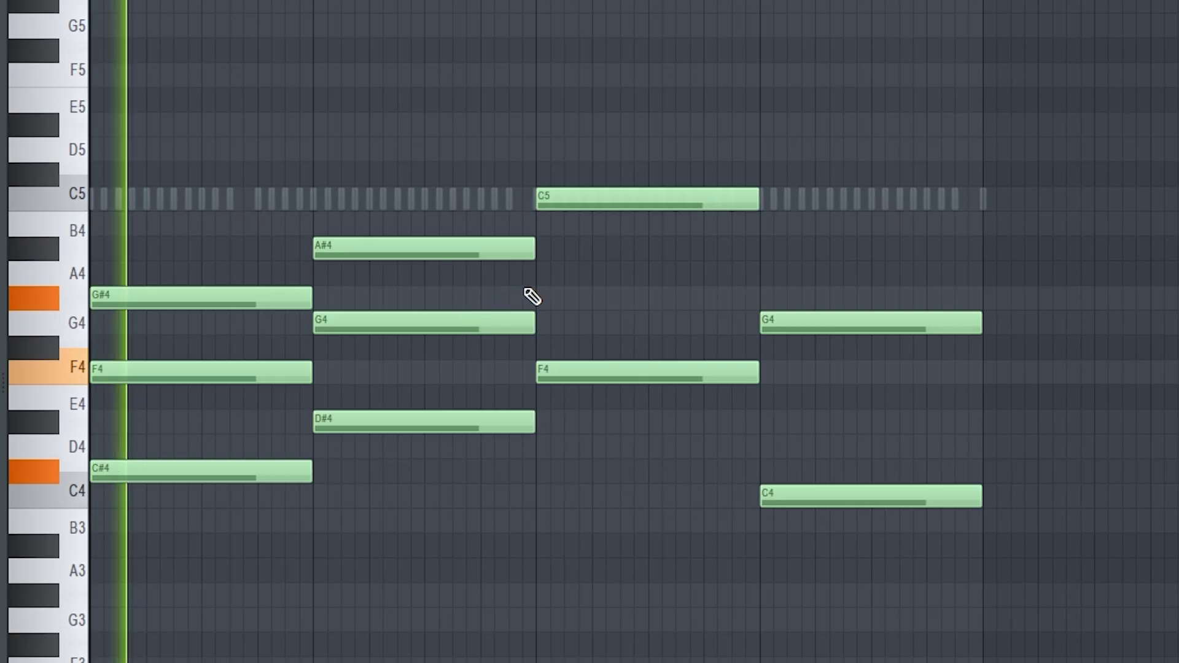
# Complete the third chord with a G#4 and the fourth with a D#4, and randomize the velocities of all chord notes
pyautogui.click(545, 297)
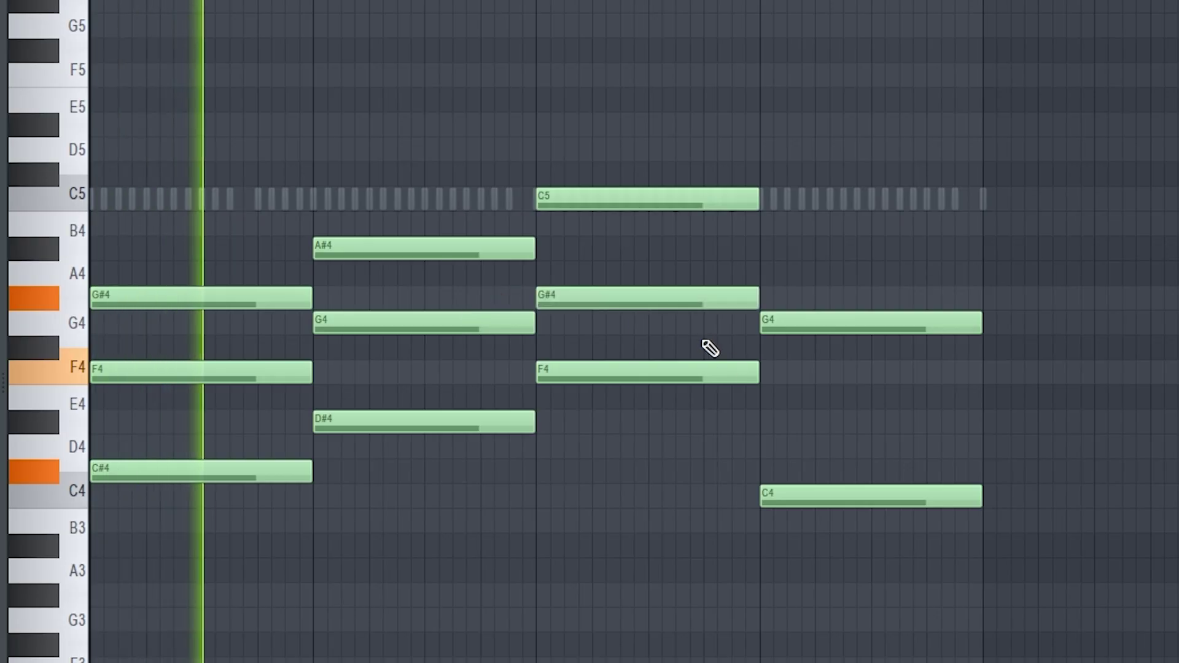
pyautogui.click(778, 423)
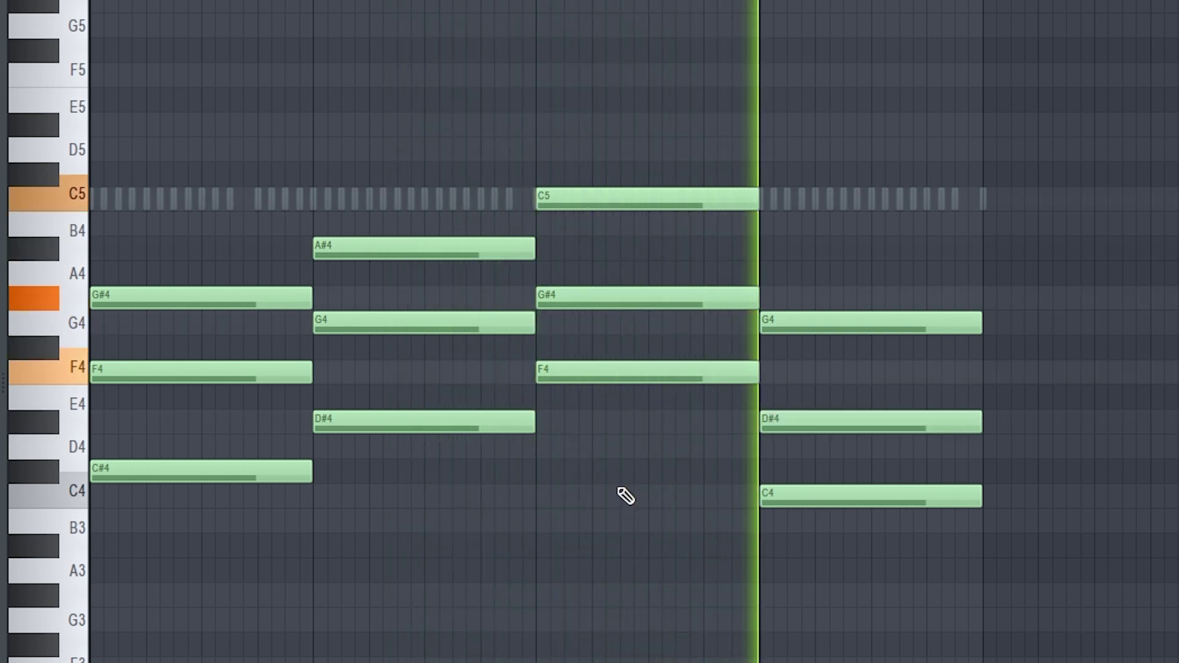
pyautogui.hotkey('ctrl', 'a')
pyautogui.hotkey('alt', 'r')
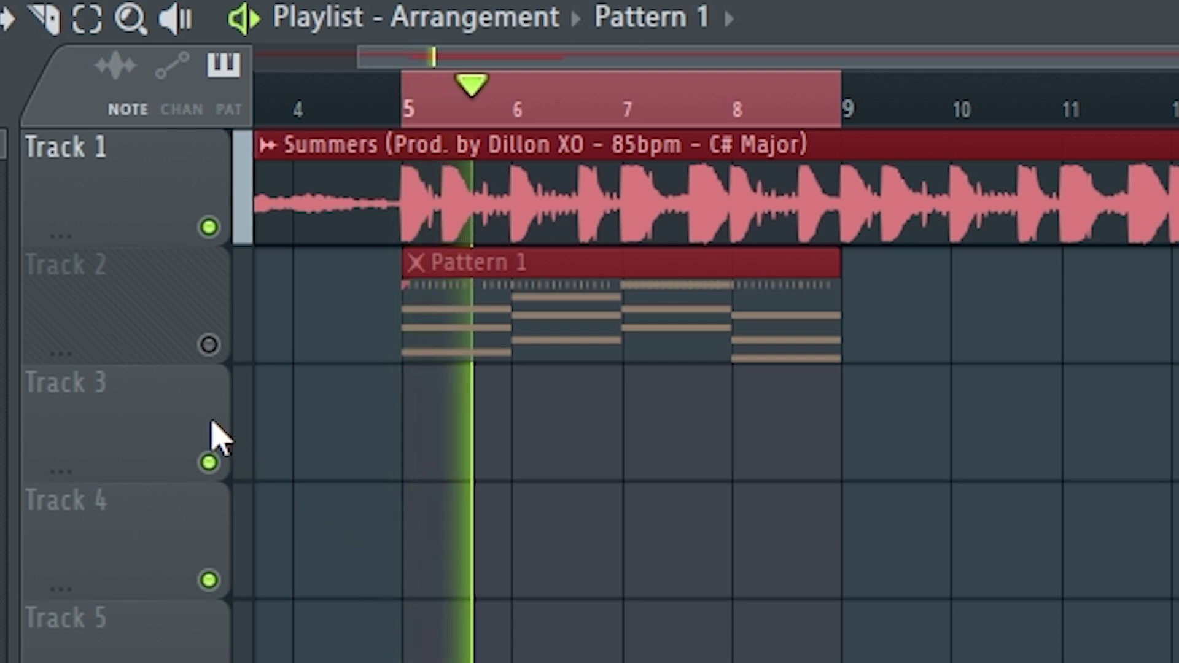
# Mute the Summers reference clip on Track 1 and unmute Track 2 to hear Pattern 1 on its own
pyautogui.click(209, 226)
pyautogui.click(209, 345)
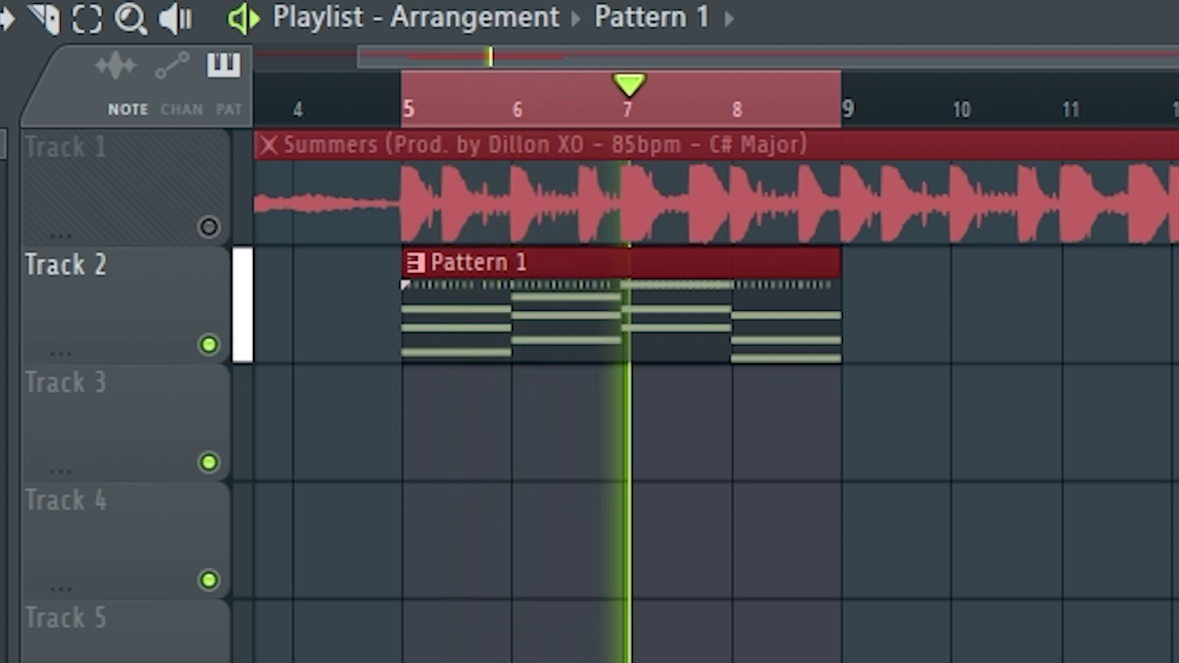
pyautogui.press('space')
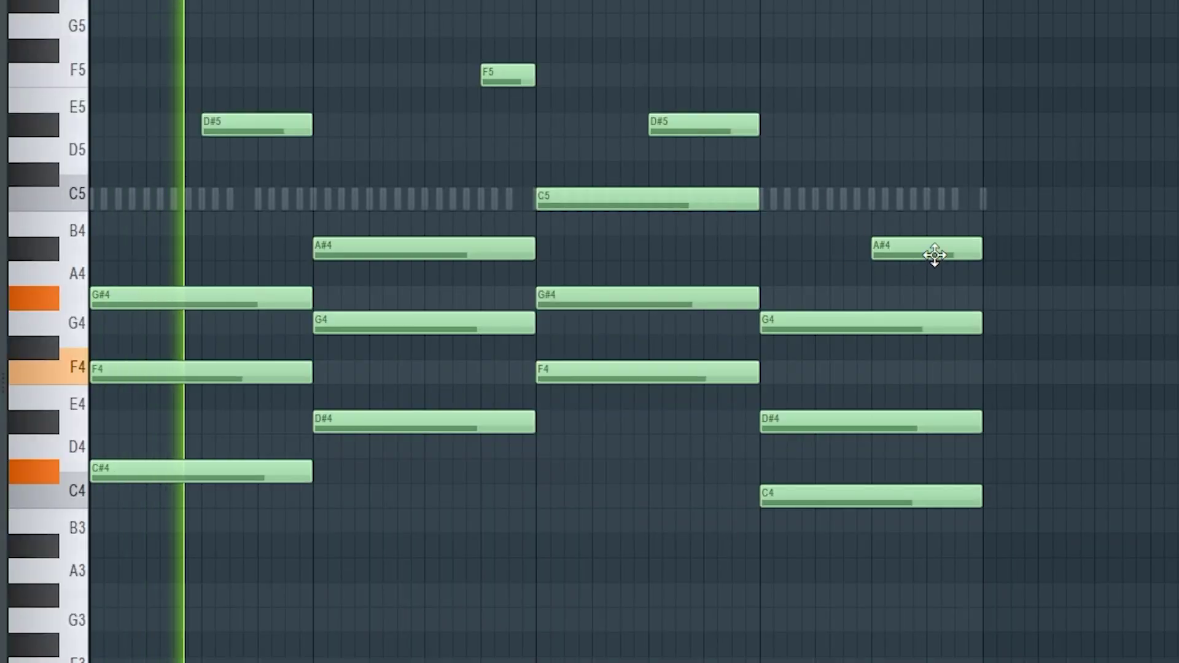
# Shift the A#4 melody note in bar 4 about one beat later
pyautogui.moveTo(934, 256); pyautogui.dragTo(982, 263)
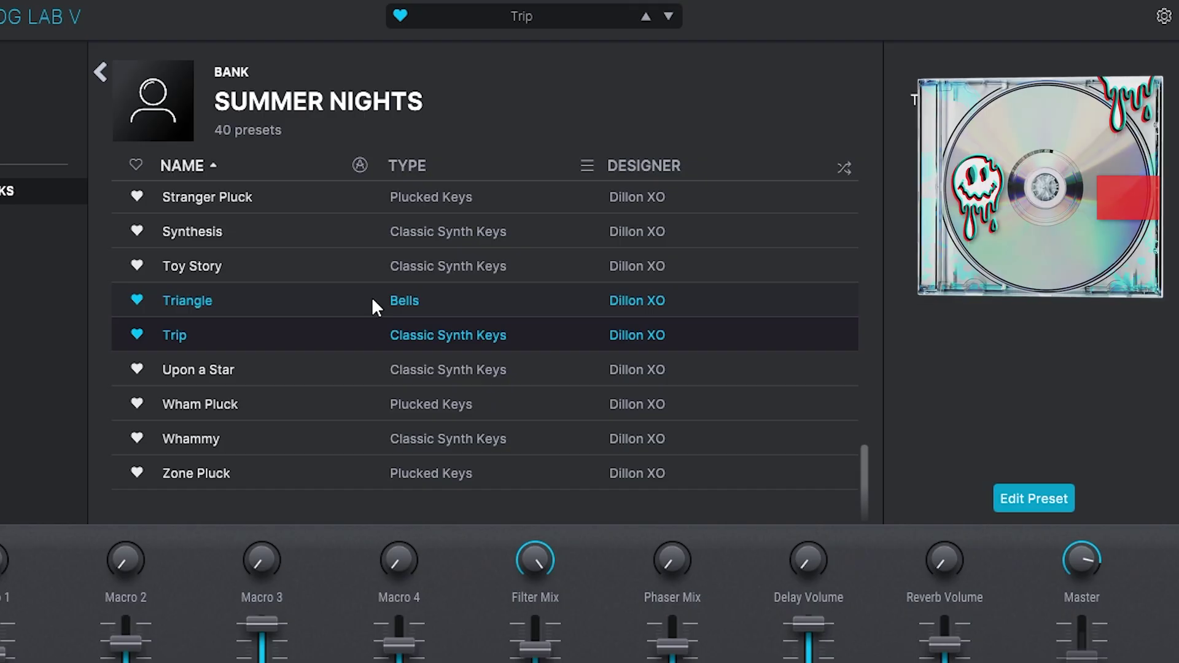
# Audition the Triangle, Toy Story, Synthesis and Stranger presets in the SUMMER NIGHTS bank, and pick another preset further up the list
pyautogui.click(371, 300)
pyautogui.click(473, 261)
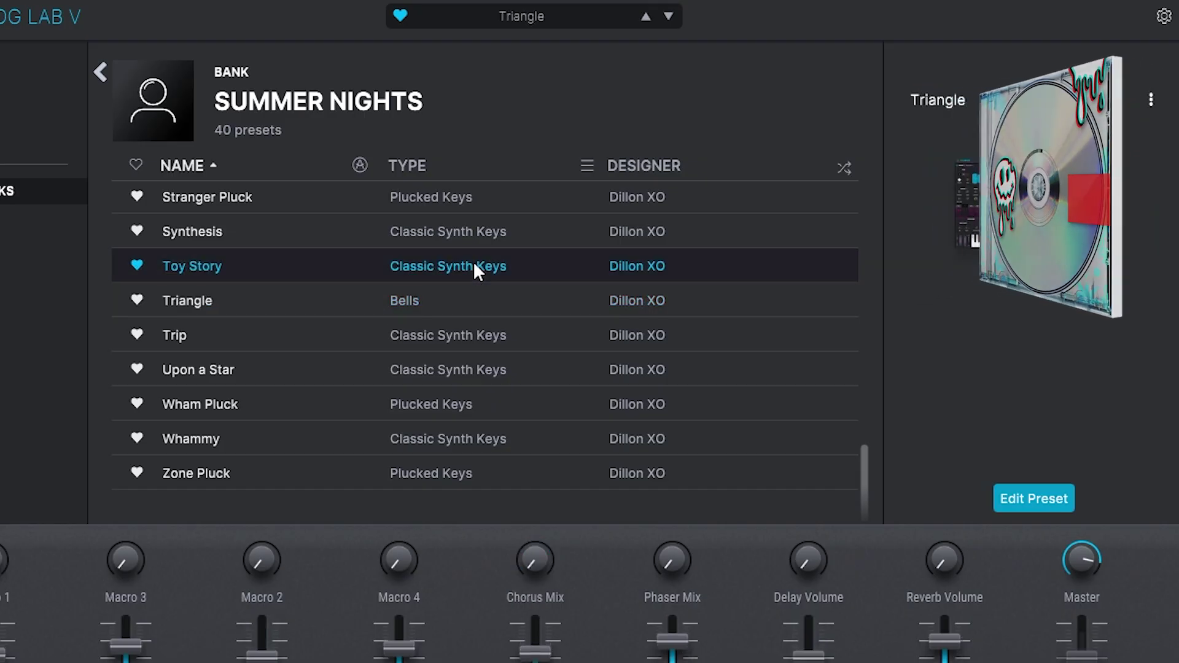
pyautogui.click(485, 231)
pyautogui.scroll(3, 510, 288)
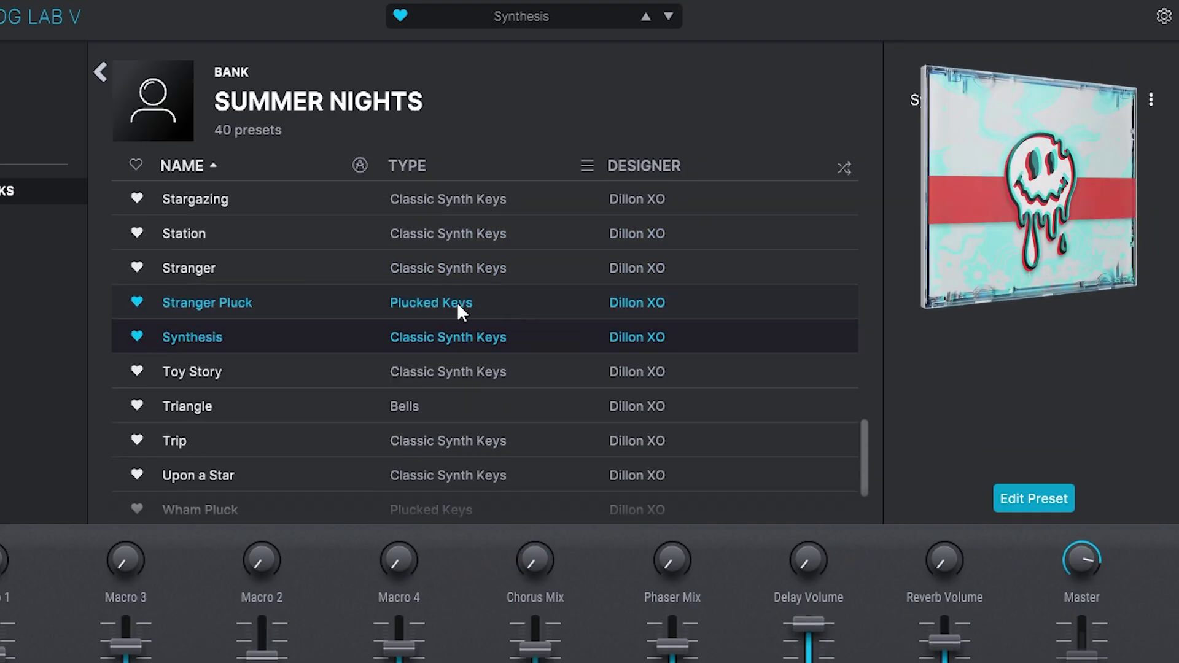
pyautogui.click(474, 274)
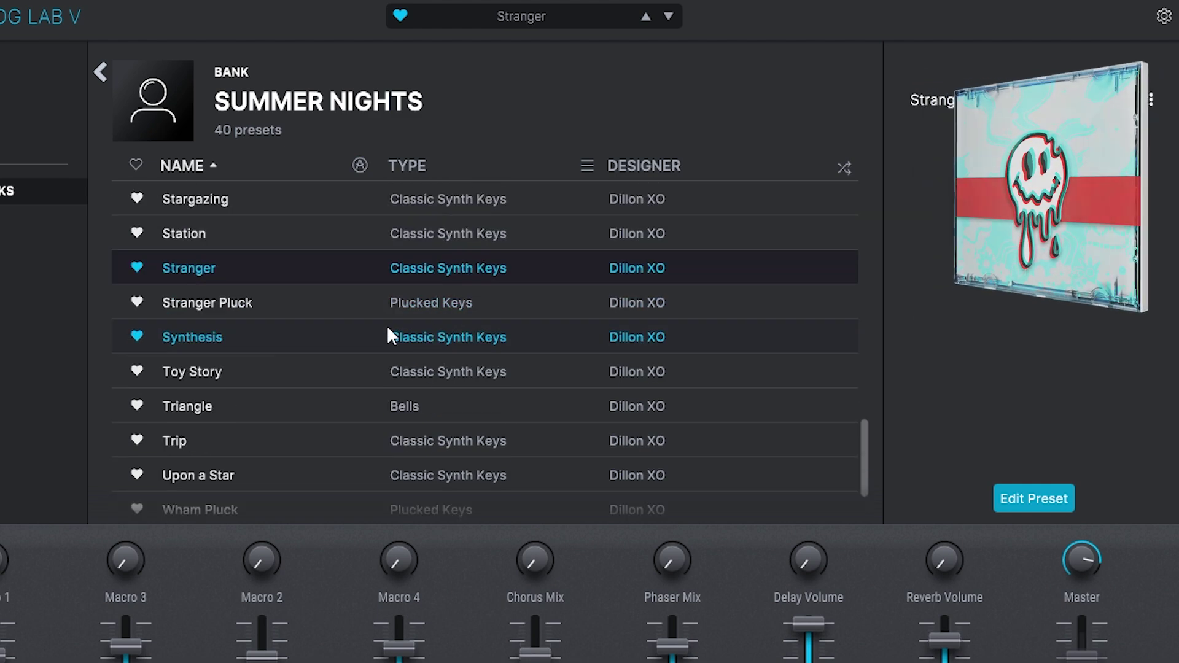
pyautogui.scroll(3, 369, 325)
pyautogui.click(282, 315)
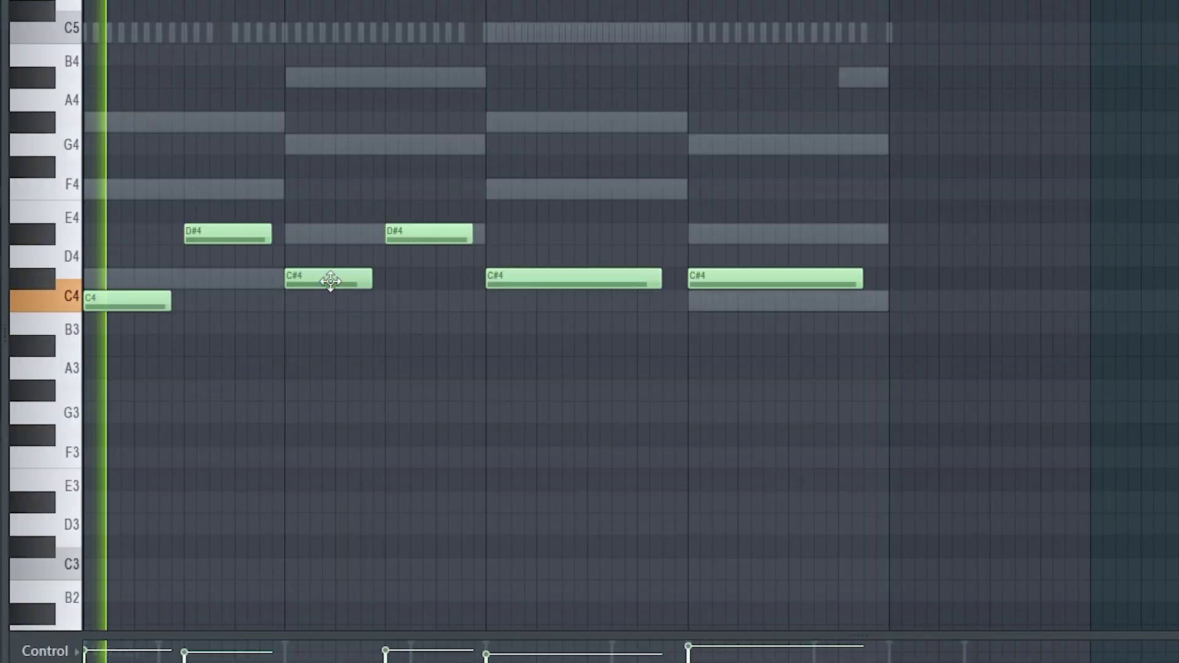
# Lower the C#4 note at the start of bar 2 to C4
pyautogui.moveTo(330, 281); pyautogui.dragTo(329, 304)
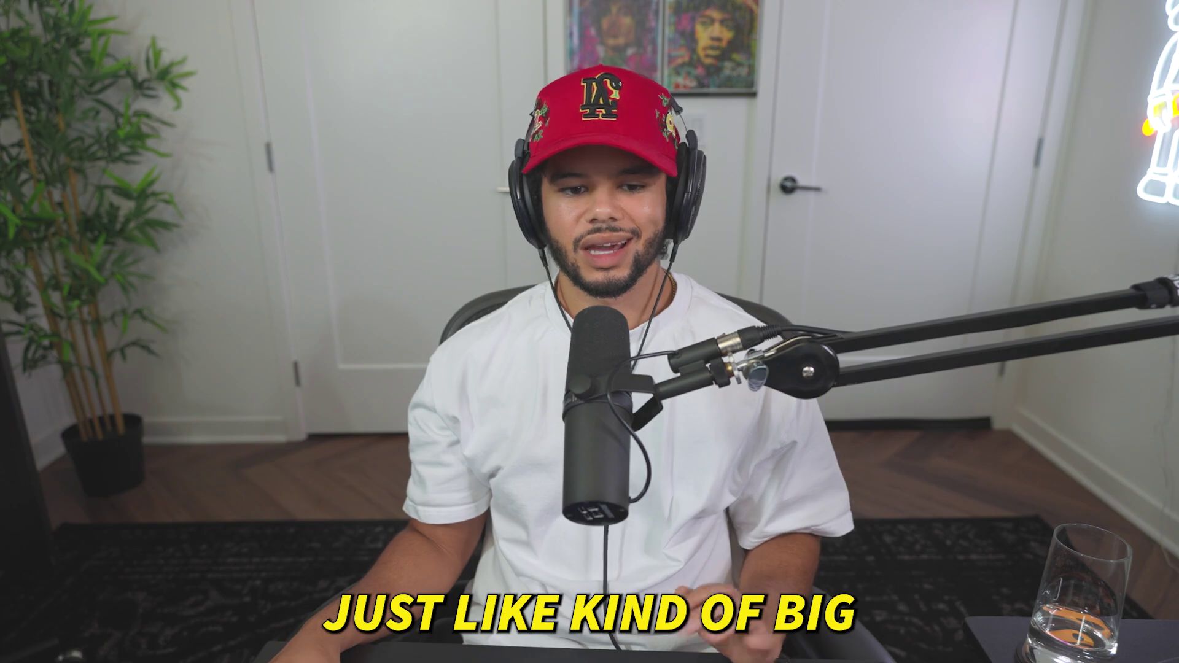
# Add the DXO - GO 808 sample as a new channel in the channel rack
pyautogui.moveTo(203, 344); pyautogui.dragTo(218, 356)
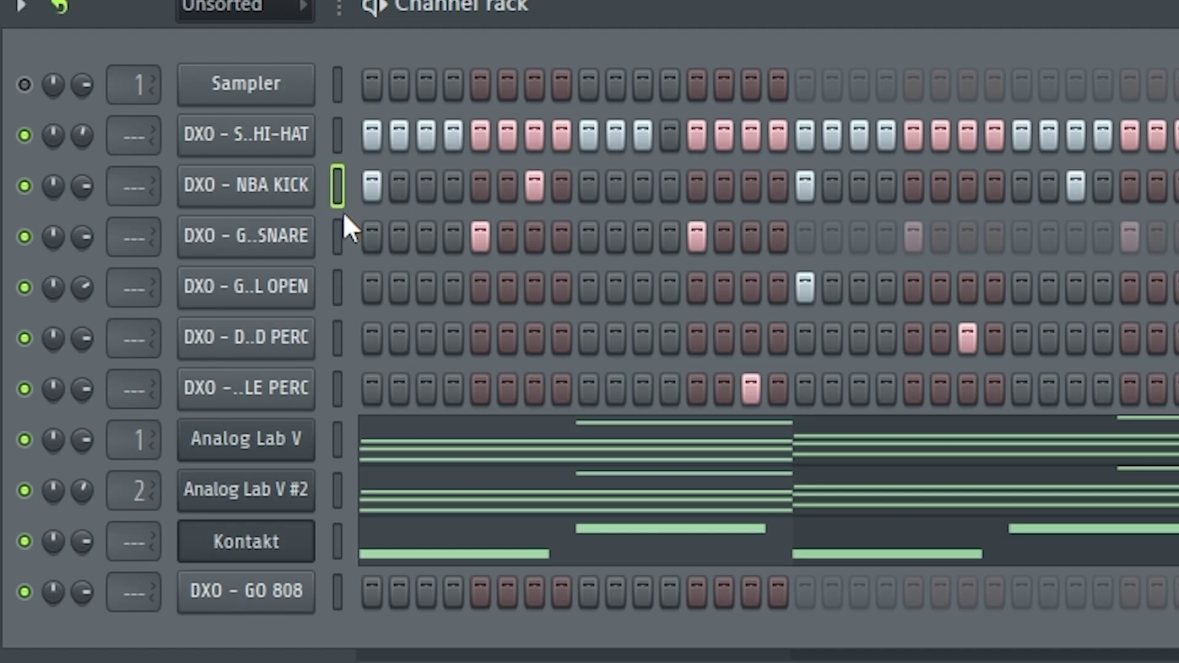
pyautogui.hotkey('ctrl', 'z')
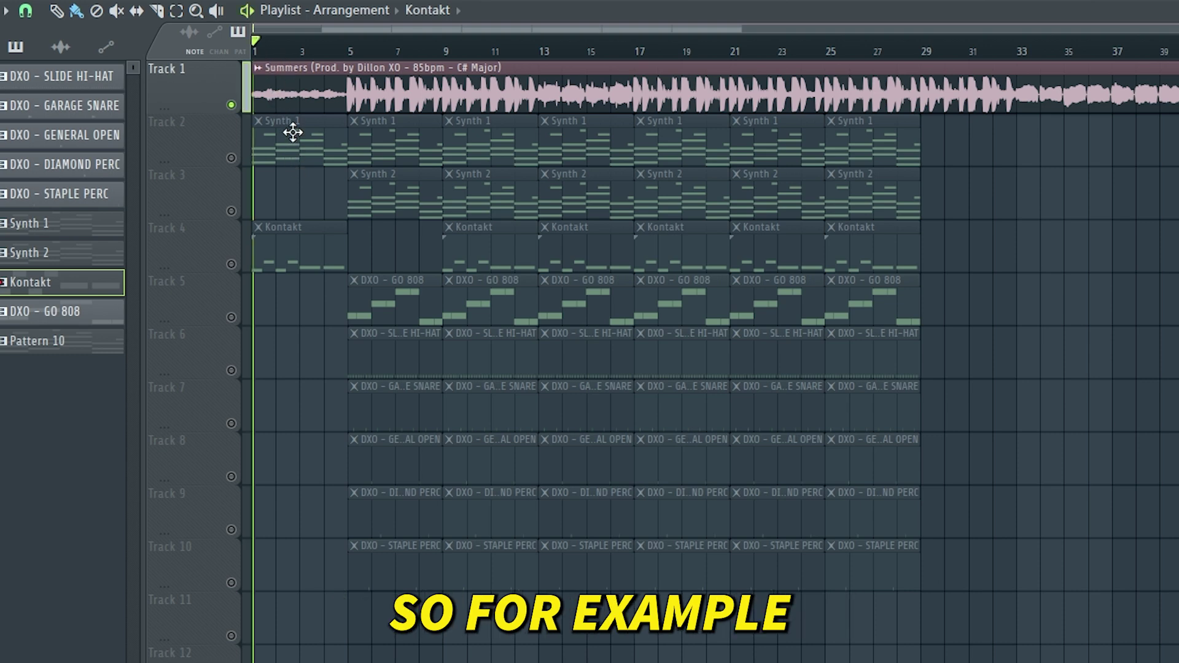
# Play the reference intro from bar 1, and compare it with only the Synth 1 and Kontakt tracks playing
pyautogui.press('space')
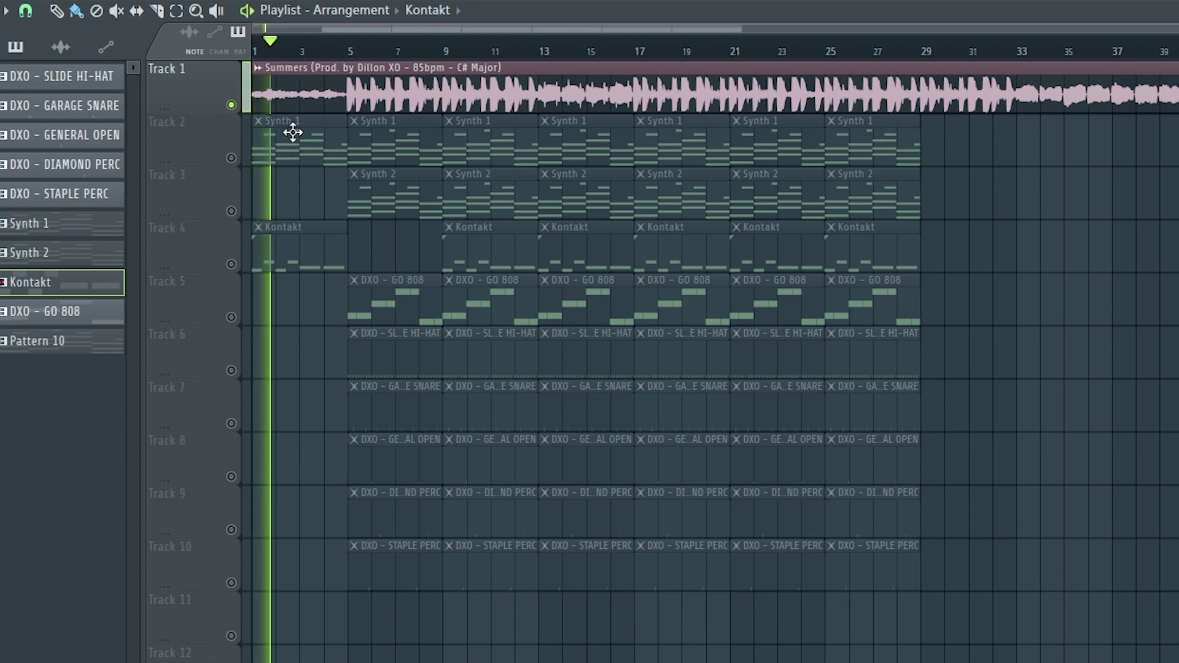
pyautogui.rightClick(232, 158)
pyautogui.click(231, 264)
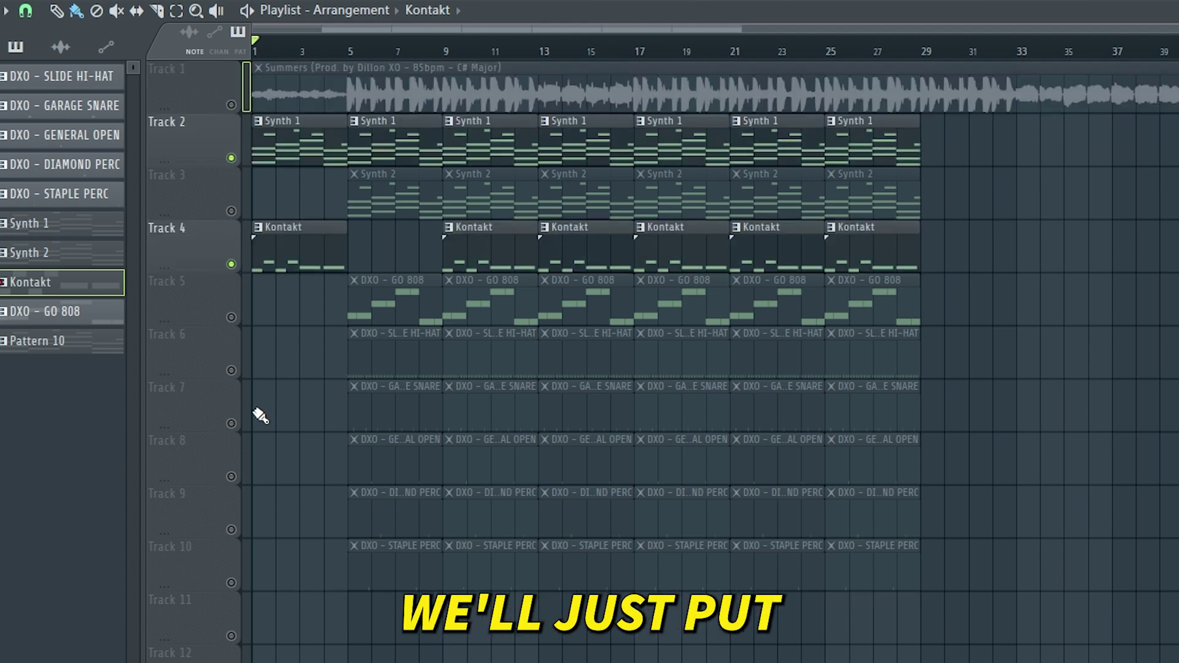
pyautogui.press('space')
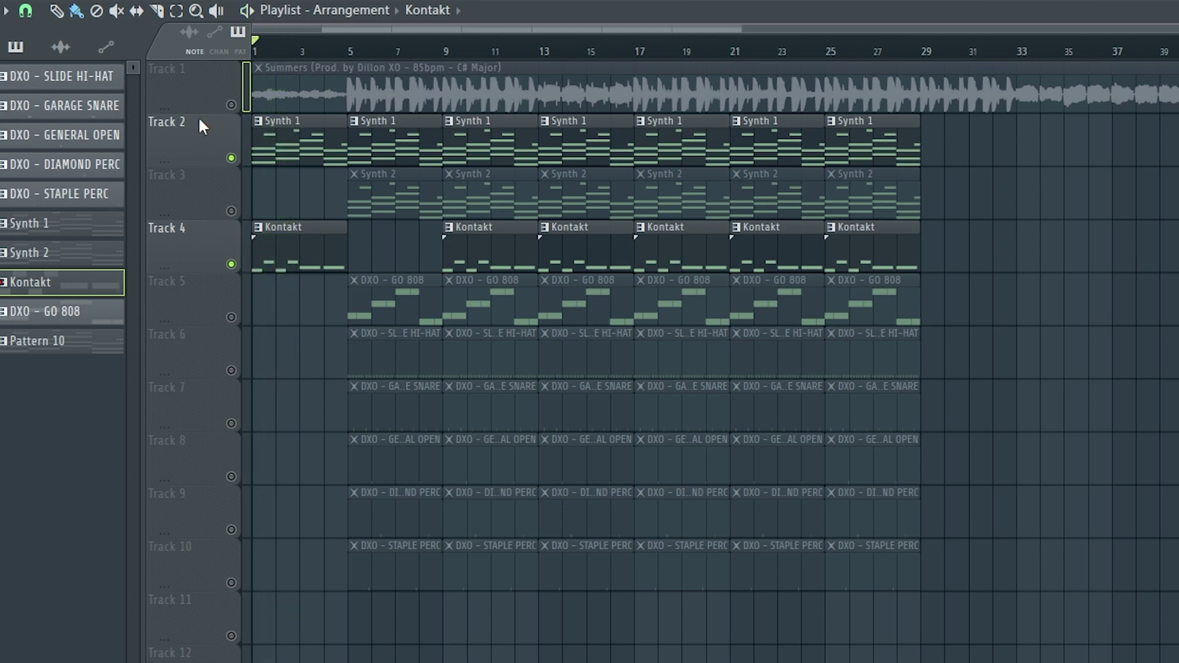
# Audition the reference audio alone on Track 1, and compare it with all the other tracks playing from bar 5
pyautogui.rightClick(232, 105)
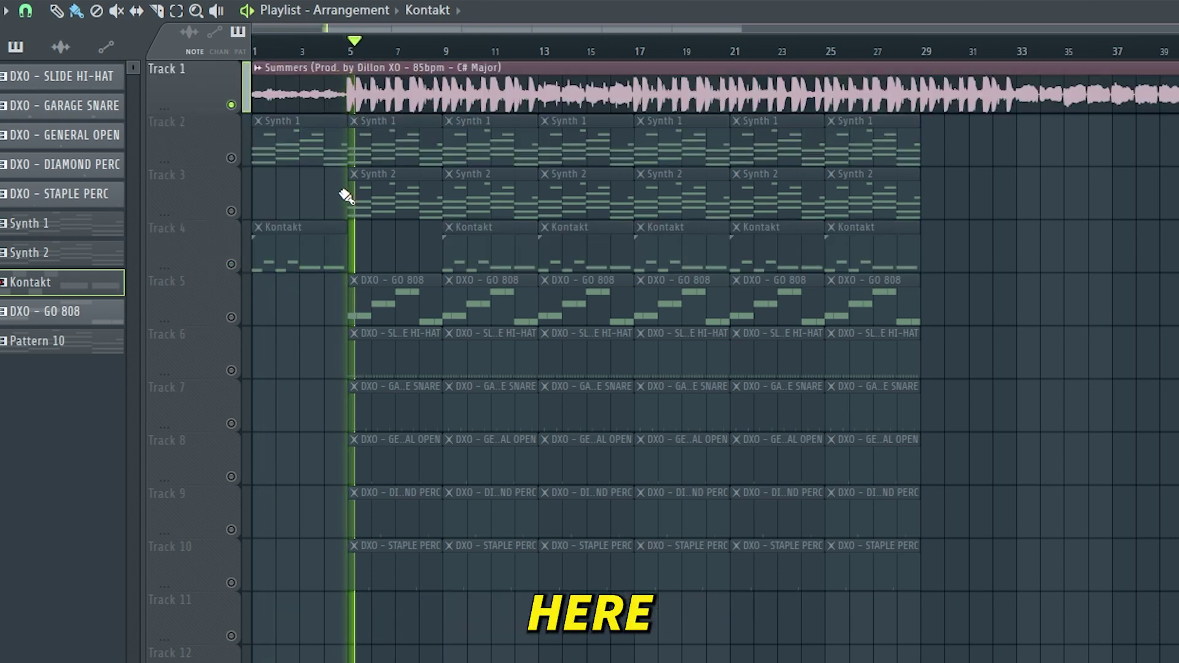
pyautogui.rightClick(232, 106)
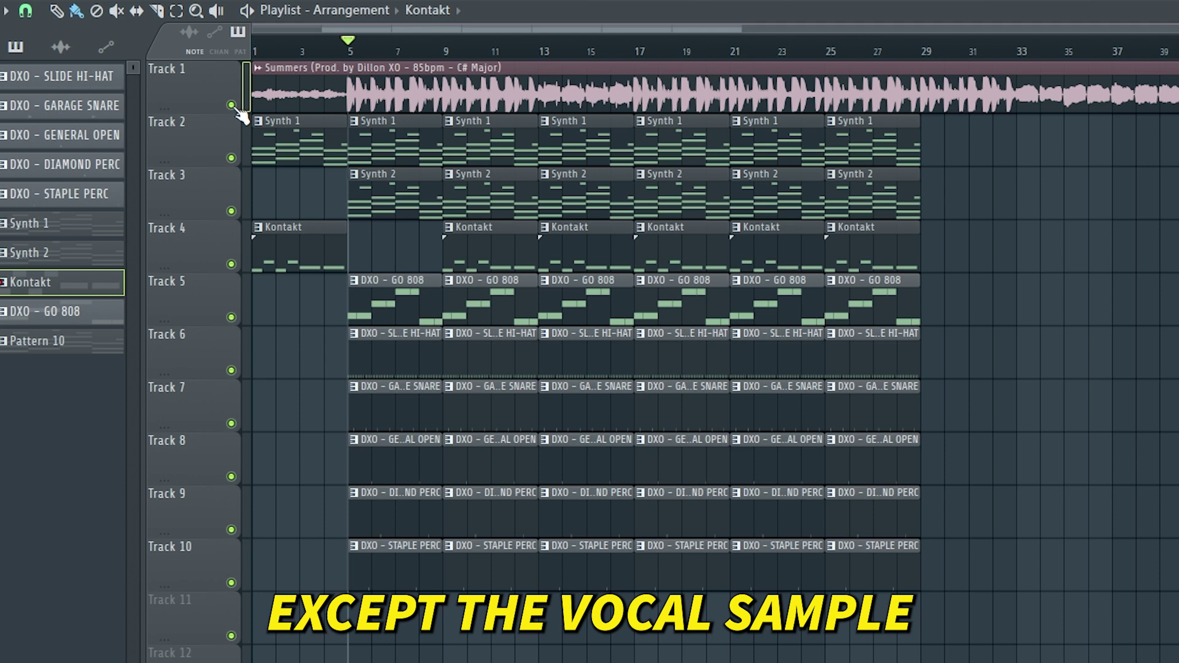
pyautogui.click(231, 105)
pyautogui.press('space')
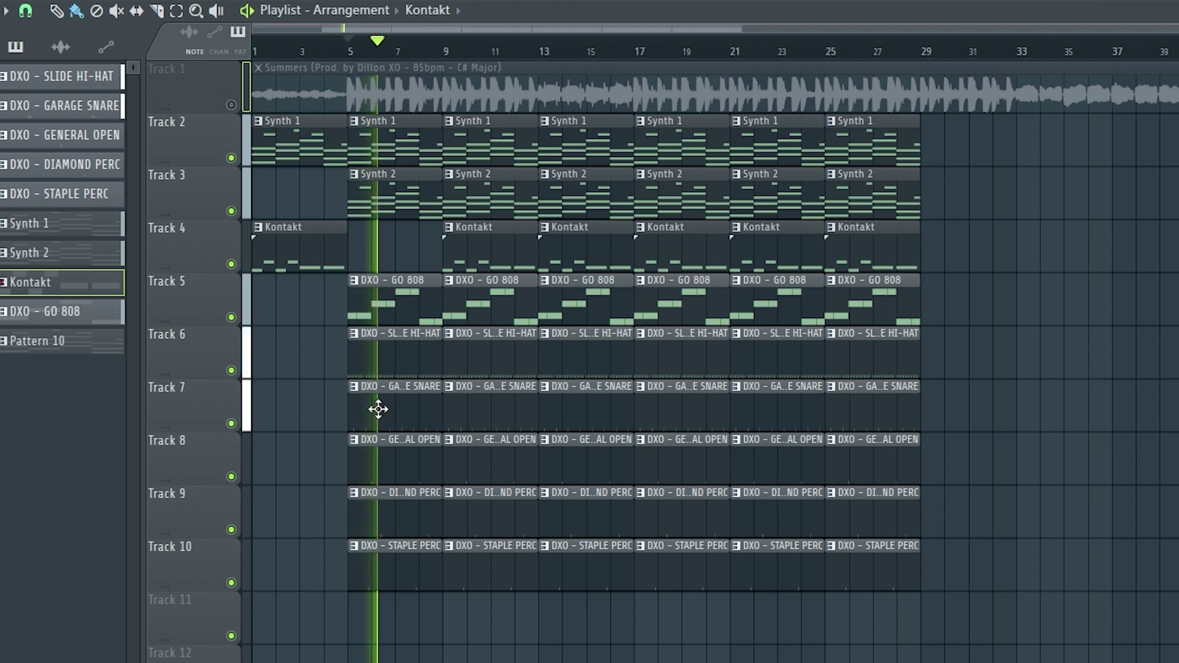
pyautogui.press('space')
# Solo the reference audio on Track 1 and listen to it from bar 9
pyautogui.click(443, 55)
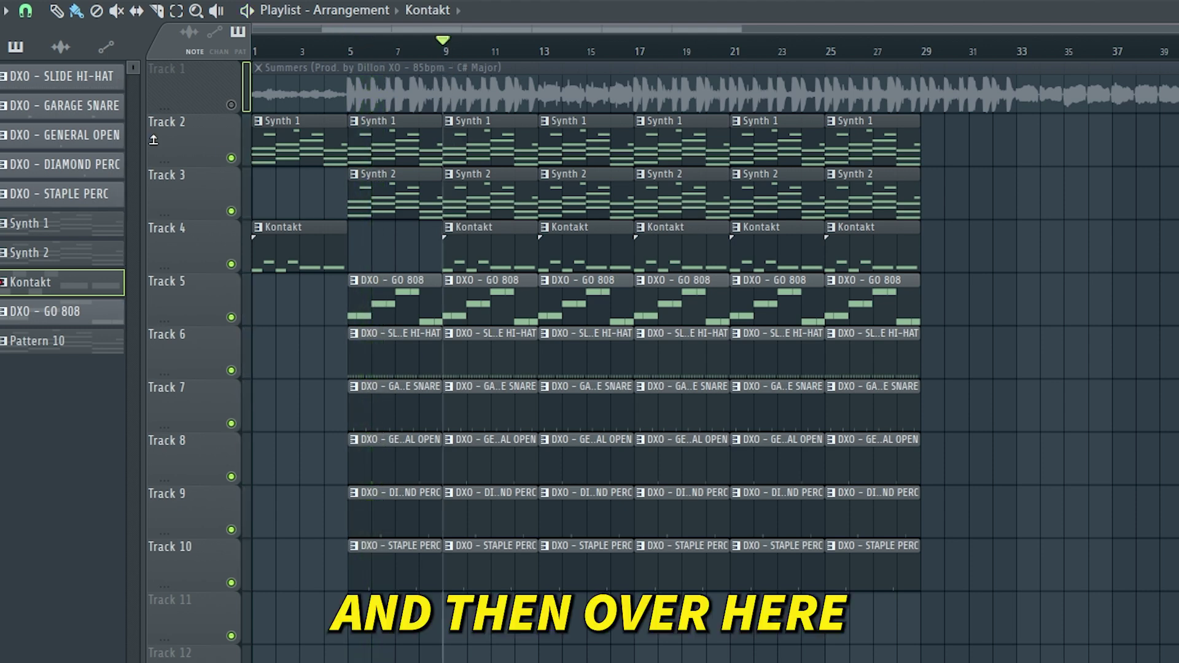
pyautogui.rightClick(232, 106)
pyautogui.press('space')
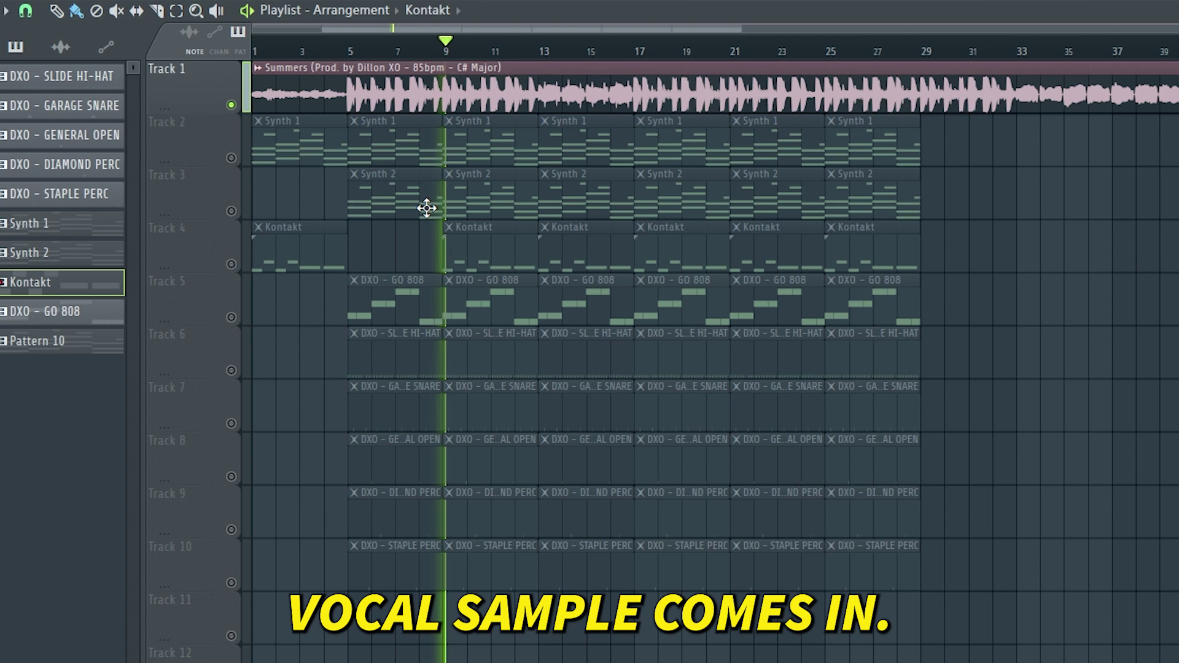
pyautogui.press('space')
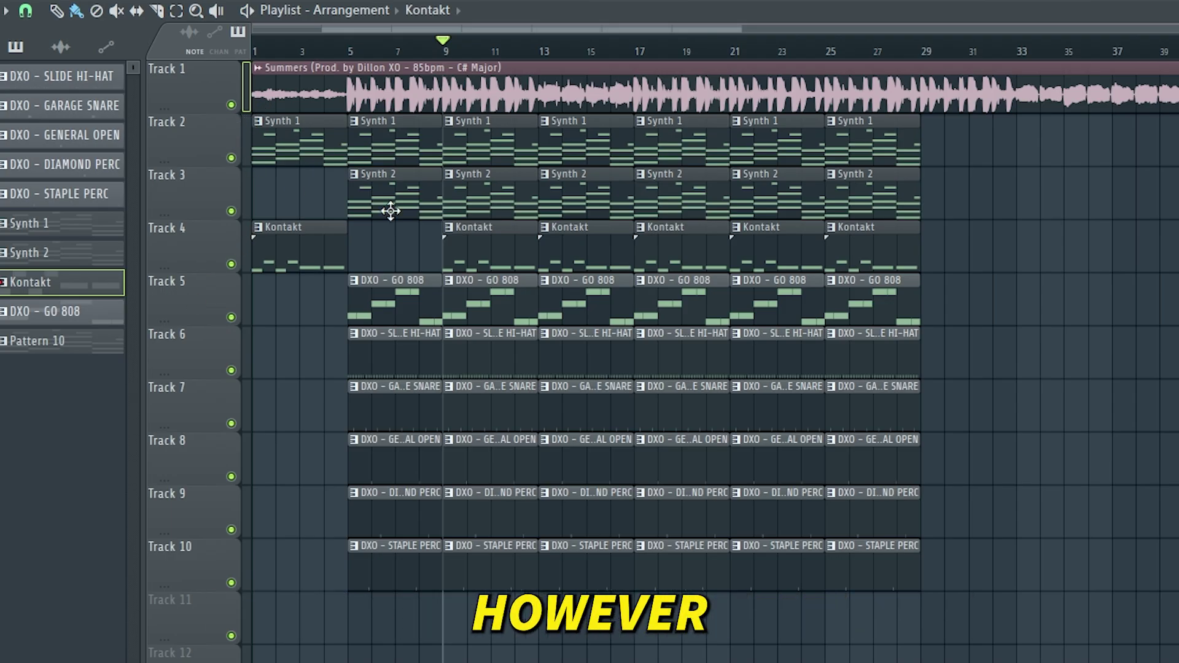
# Solo the Summers reference on Track 1 again and listen to it from bar 5
pyautogui.keyDown('ctrl'); pyautogui.click(243, 110); pyautogui.keyUp('ctrl')
pyautogui.click(356, 45)
pyautogui.press('space')
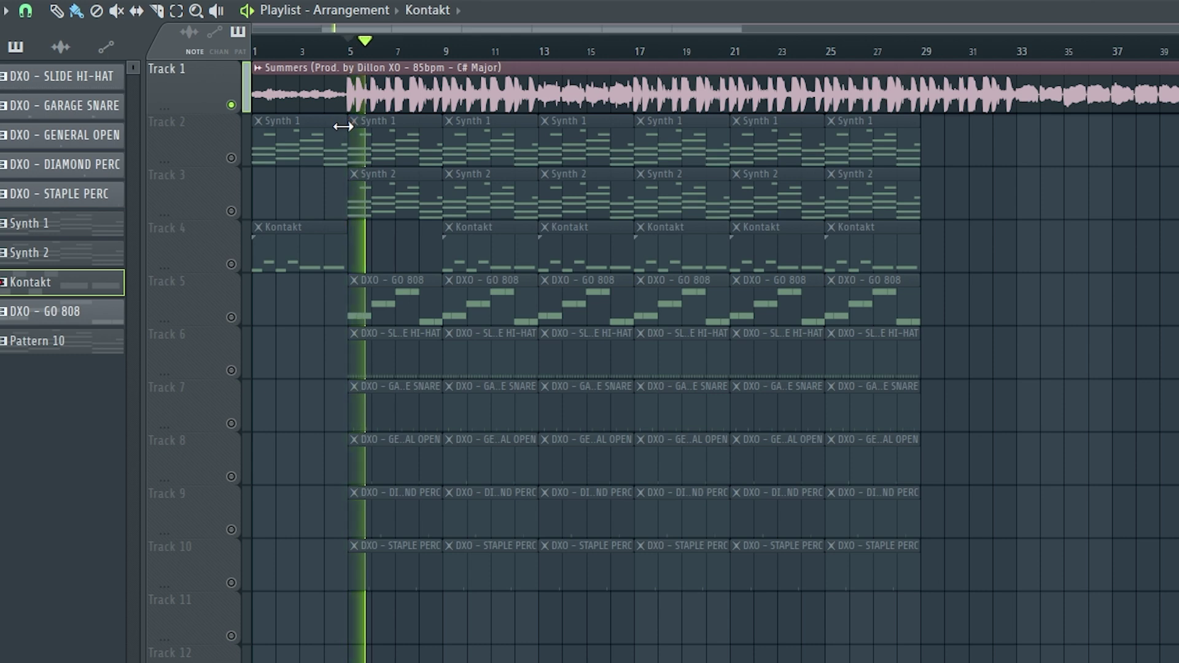
pyautogui.press('space')
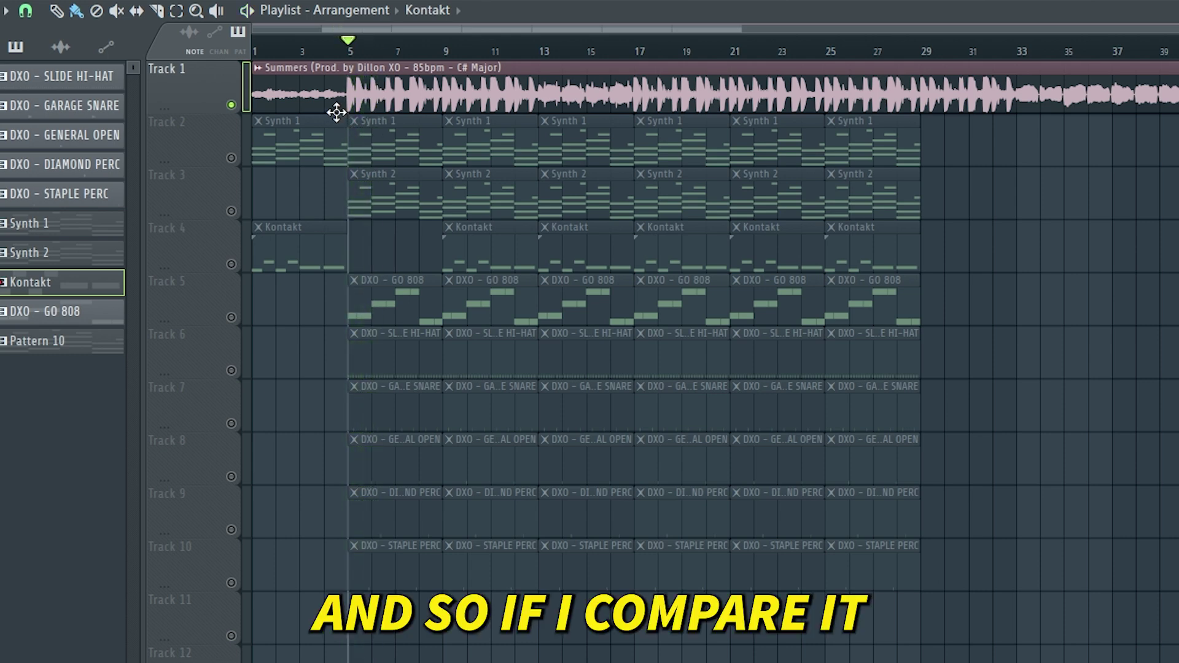
# Re-enable all tracks, mute the reference on Track 1, and listen to the recreated beat from bar 5
pyautogui.keyDown('ctrl'); pyautogui.click(243, 114); pyautogui.keyUp('ctrl')
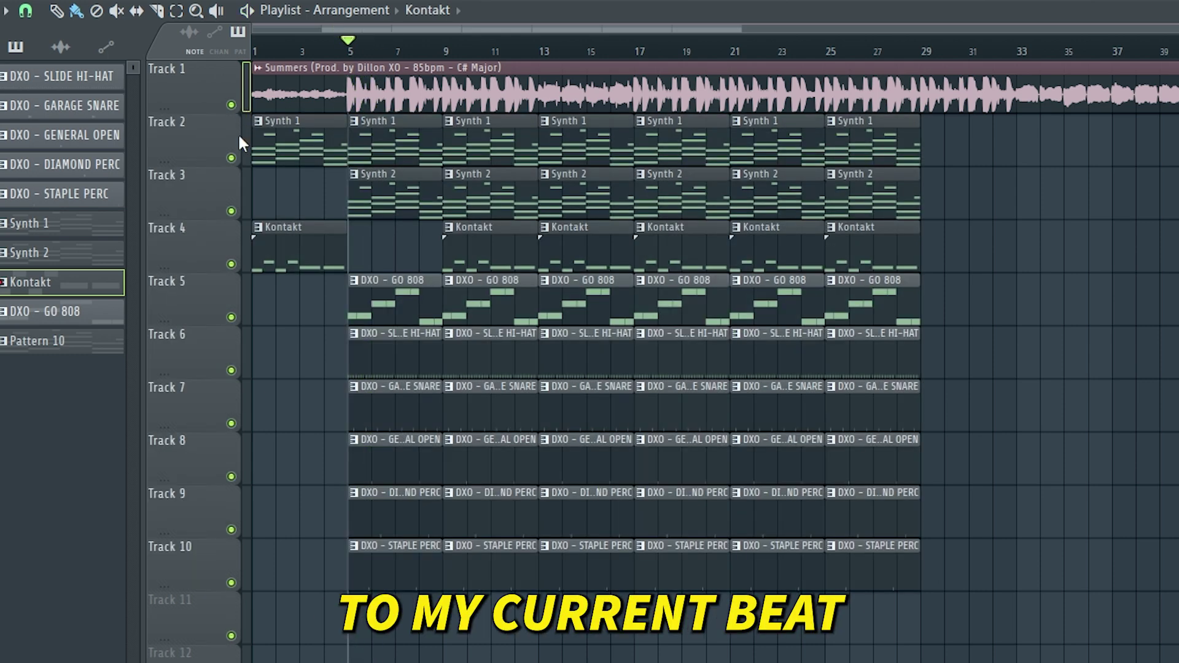
pyautogui.click(232, 105)
pyautogui.press('space')
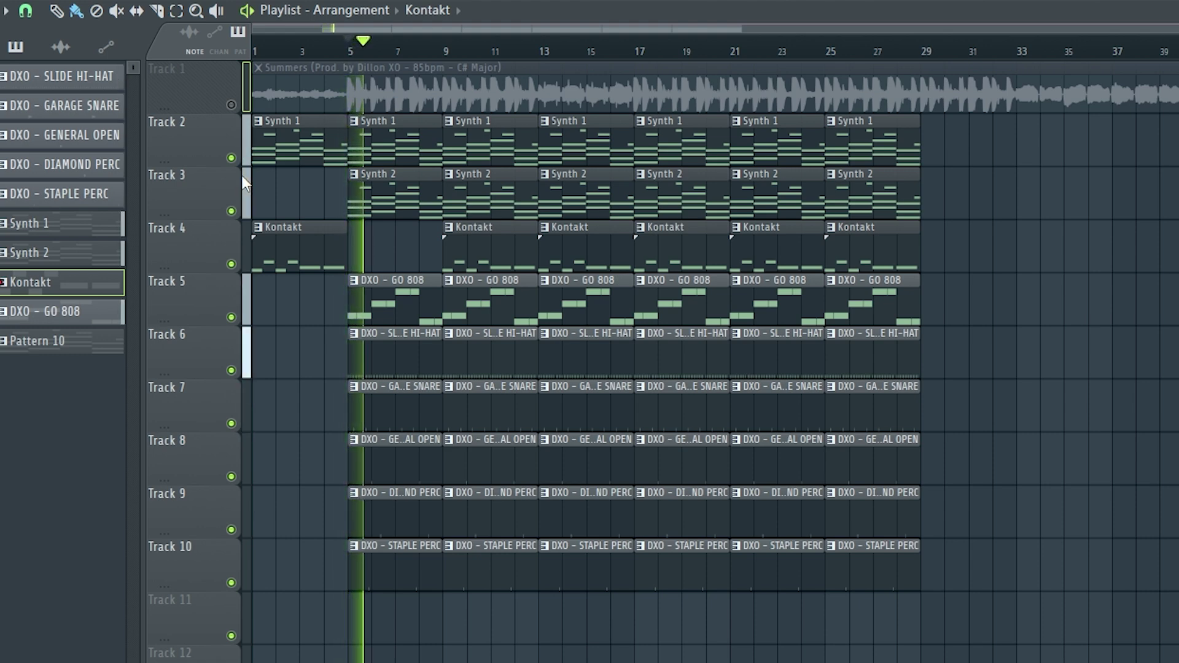
pyautogui.press('space')
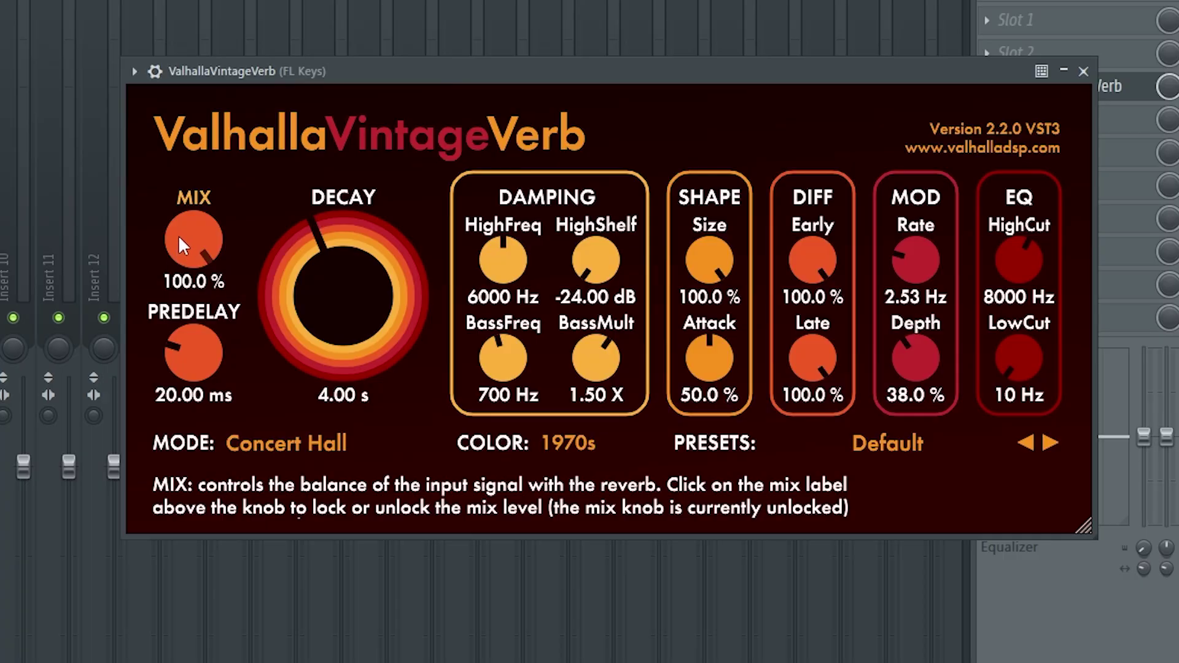
# Lower the reverb mix in ValhallaVintageVerb on the FL Keys mixer track
pyautogui.moveTo(185, 231); pyautogui.dragTo(153, 353)
pyautogui.moveTo(144, 555); pyautogui.dragTo(261, 303)
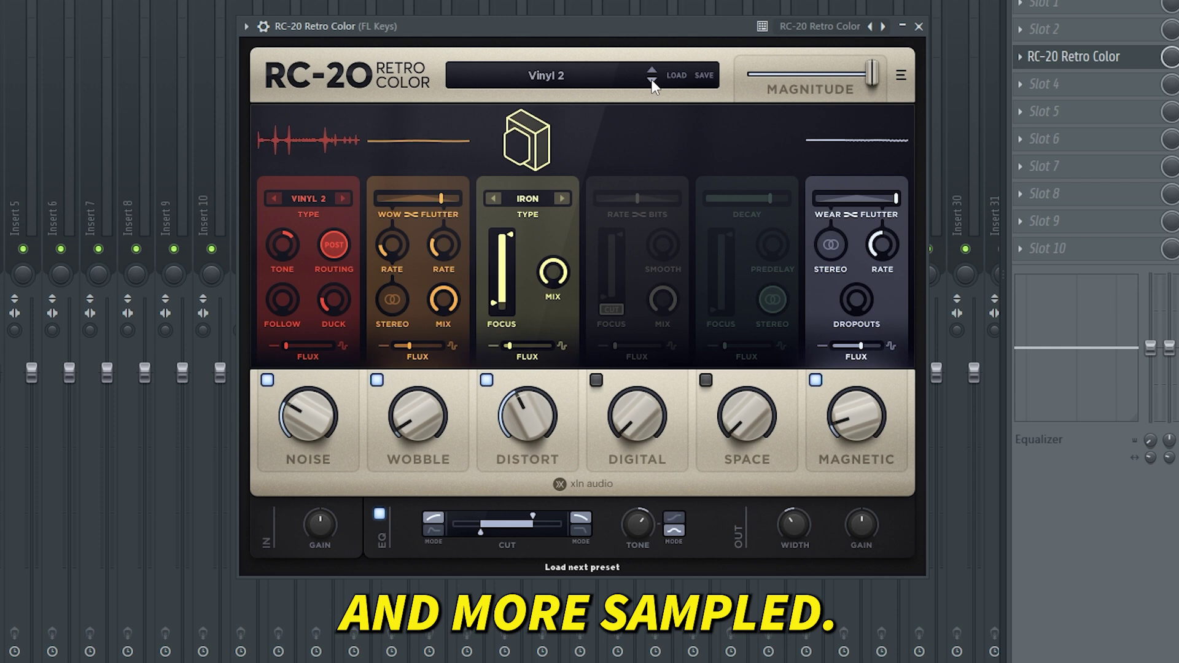
# Load the preset after Vinyl 2 in RC-20 Retro Color on FL Keys, and slightly lower its Noise amount
pyautogui.click(651, 80)
pyautogui.moveTo(294, 417); pyautogui.dragTo(294, 427)
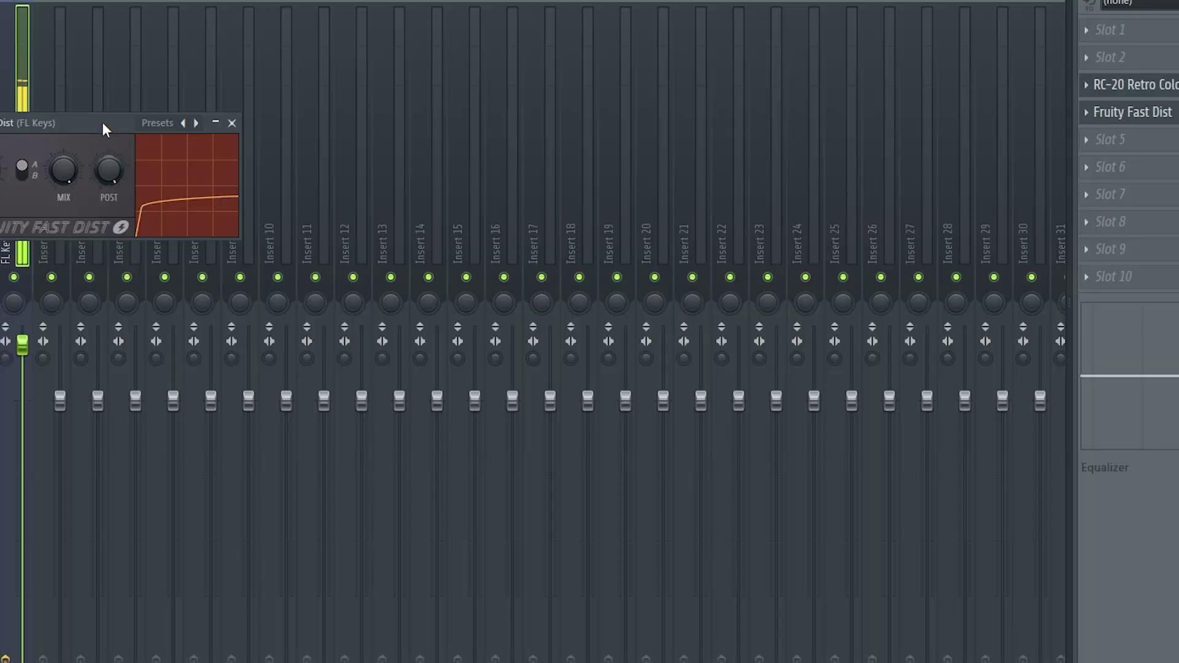
# Move the Fruity Fast Dist window away from the FL Keys mixer strip
pyautogui.moveTo(102, 122); pyautogui.dragTo(431, 123)
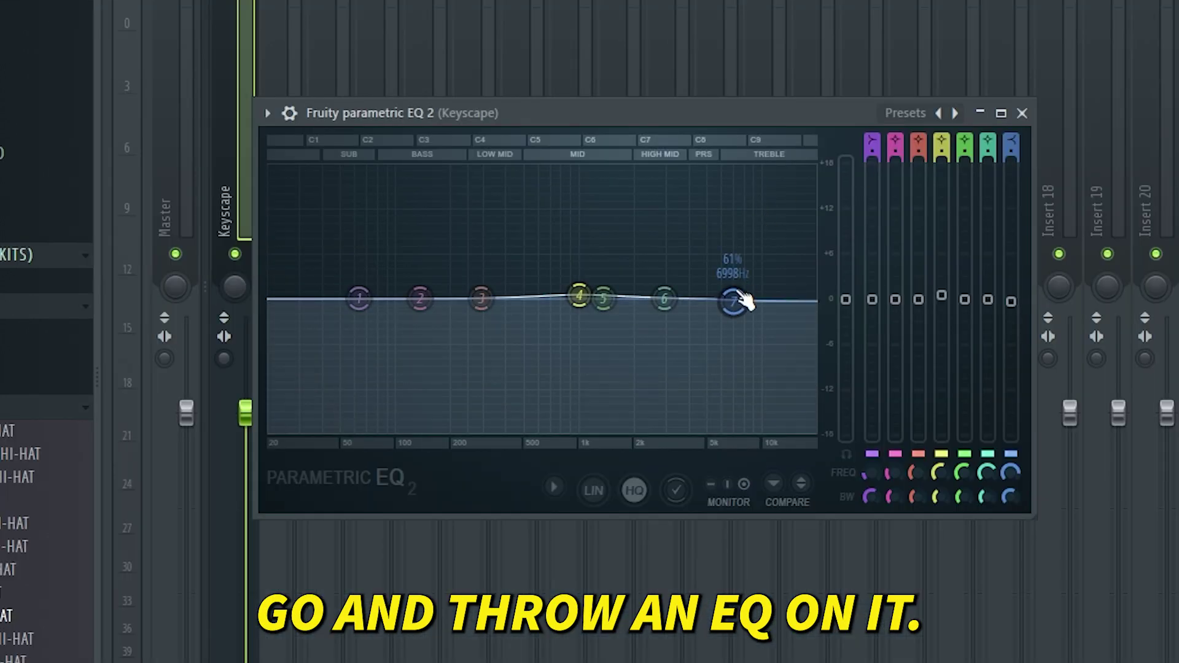
# Play the beat and pull band 7 of Fruity Parametric EQ 2 on Keyscape down to a lower frequency and gain
pyautogui.press('space')
pyautogui.moveTo(746, 307); pyautogui.dragTo(610, 411)
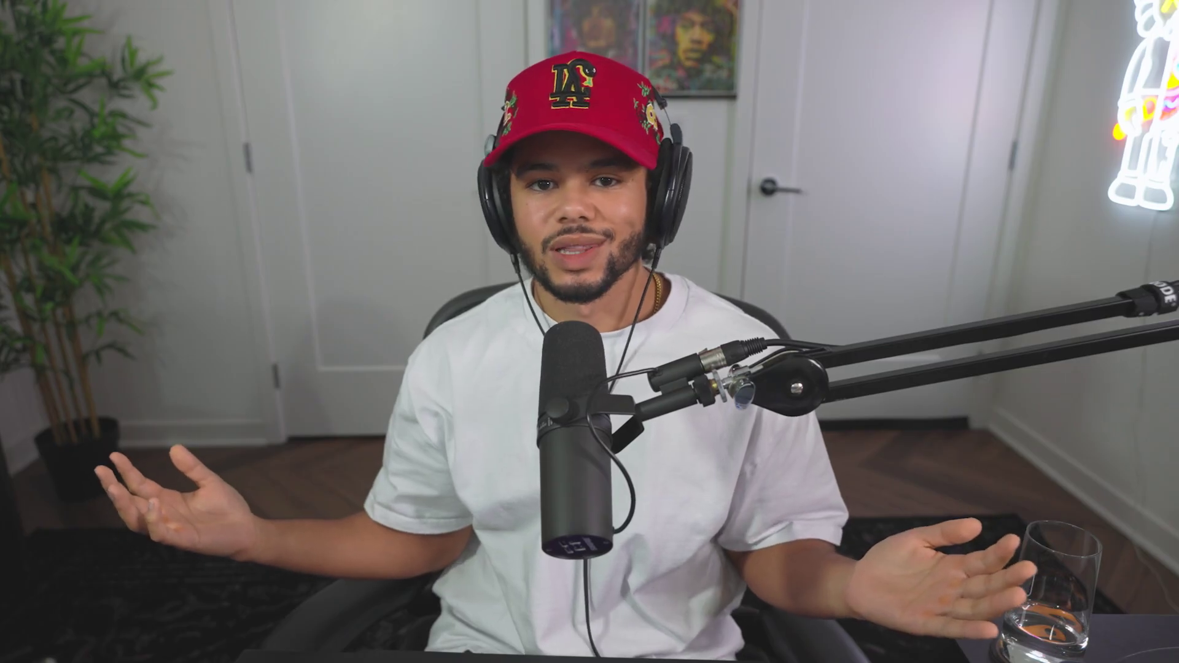